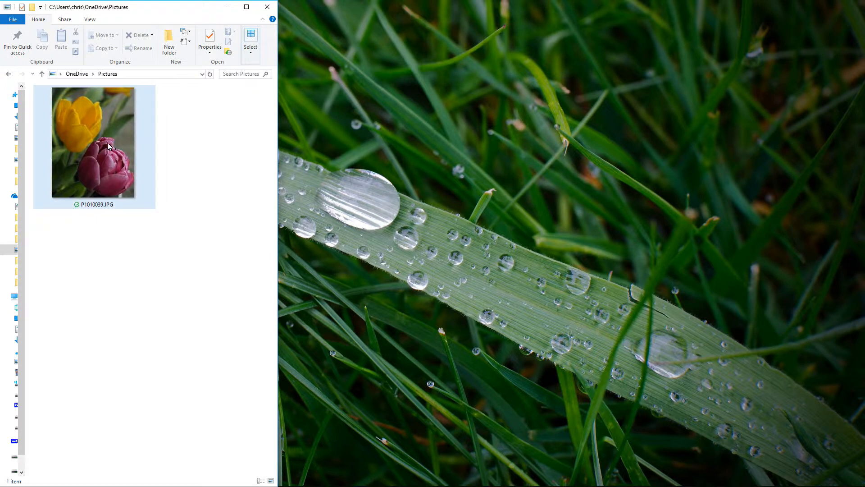
# - Open P1010039.JPG from the Pictures folder in Photos and open it for editing
pyautogui.moveTo(108, 145)
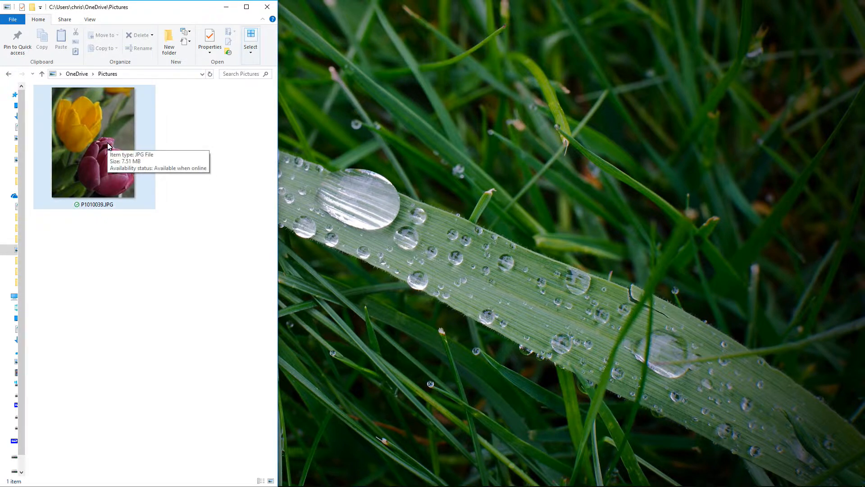
pyautogui.doubleClick(109, 146)
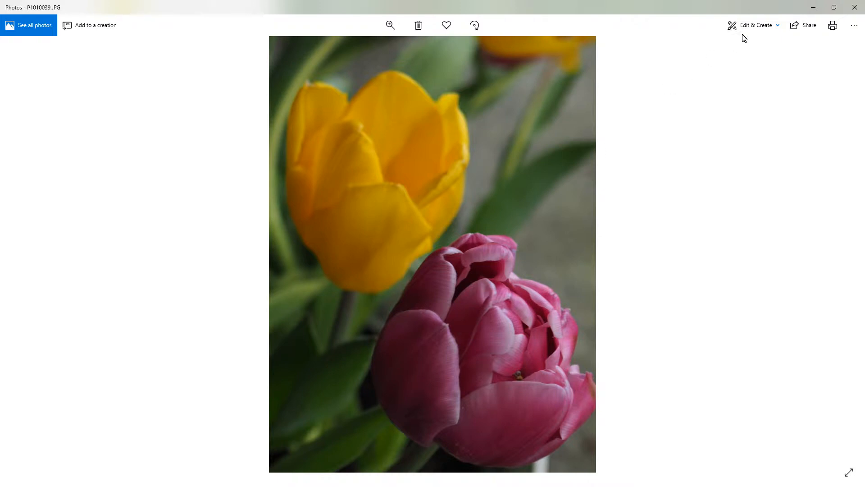
pyautogui.click(772, 26)
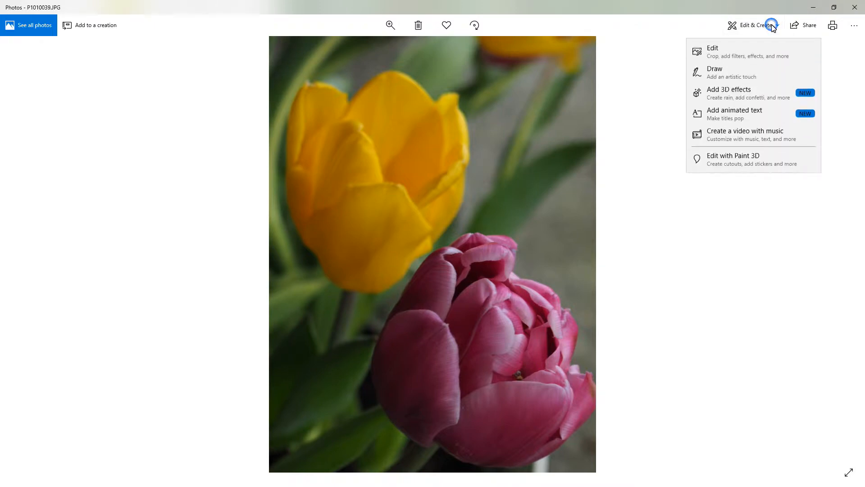
pyautogui.click(718, 51)
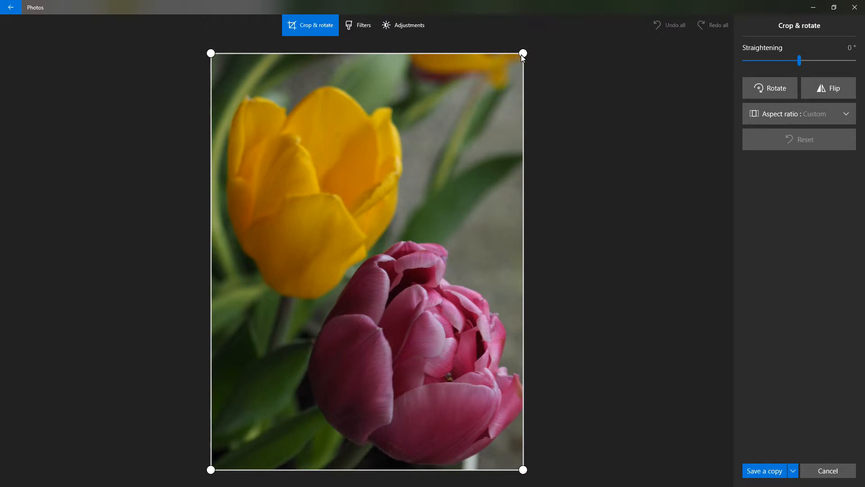
# - Try a custom crop by pulling the photo's upper-right corner slightly inward, and compare it in the adjustments view
pyautogui.moveTo(521, 55); pyautogui.dragTo(504, 69)
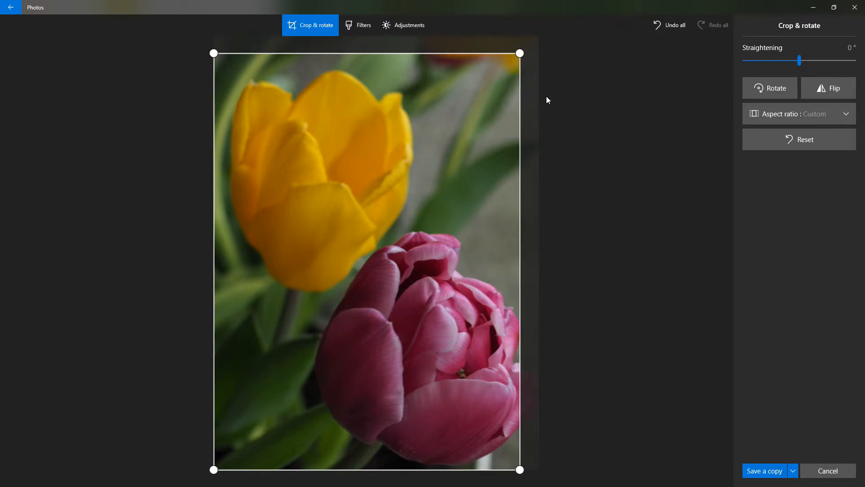
pyautogui.click(407, 26)
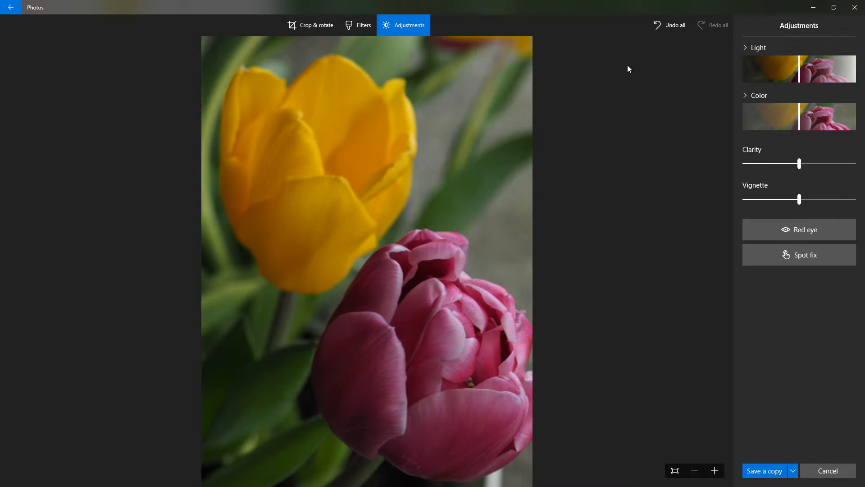
pyautogui.click(300, 24)
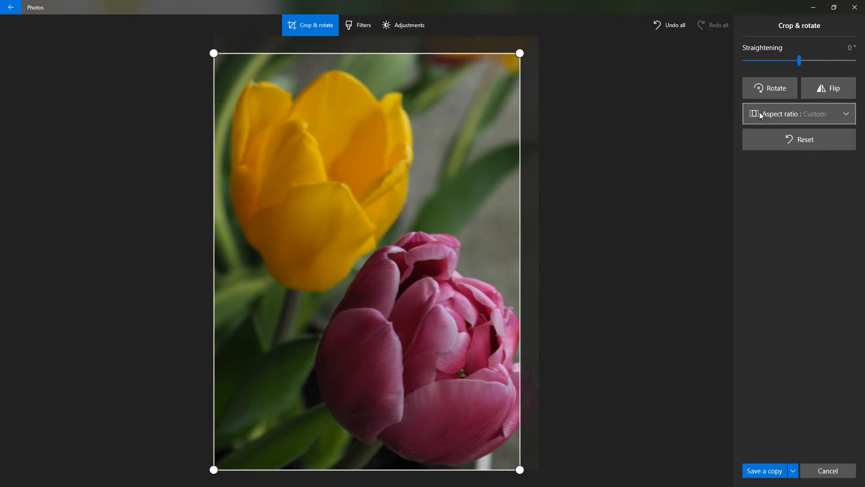
# - Try a Square aspect ratio with a slightly enlarged crop frame, and reset the crop
pyautogui.click(848, 116)
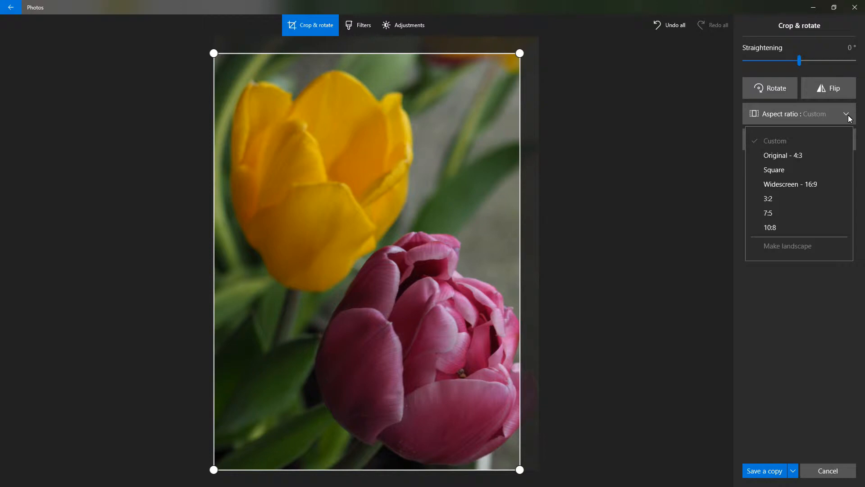
pyautogui.click(783, 170)
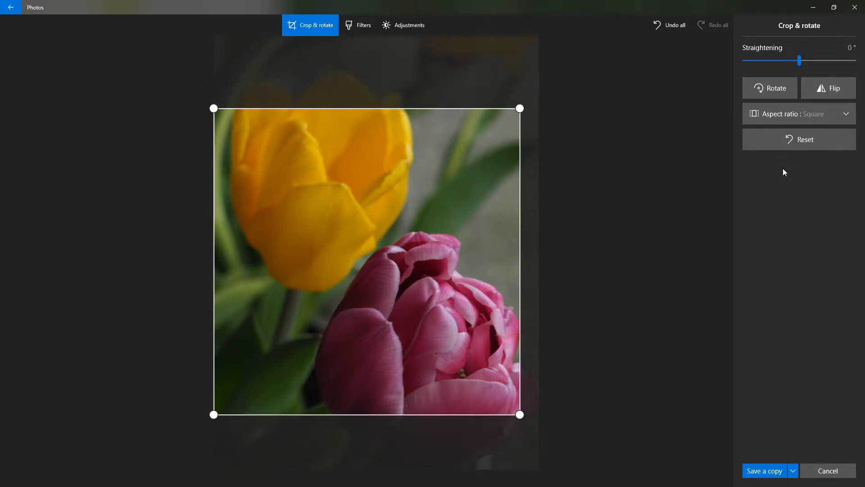
pyautogui.moveTo(521, 418); pyautogui.dragTo(541, 435)
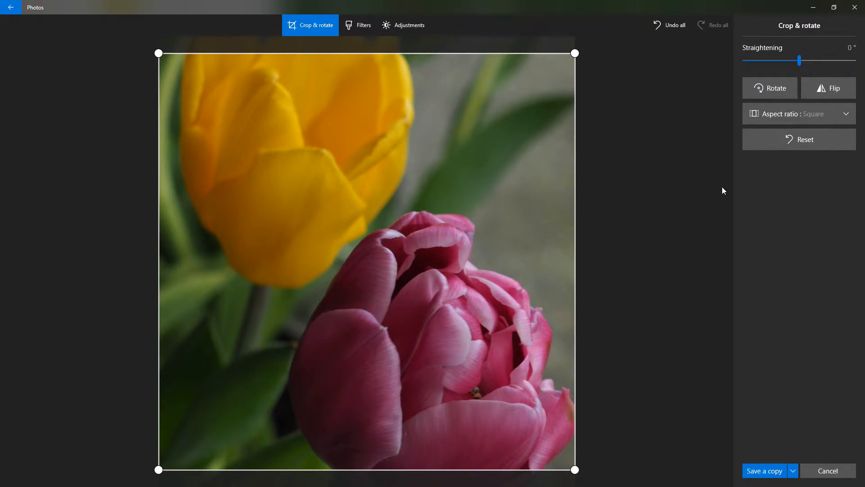
pyautogui.click(802, 142)
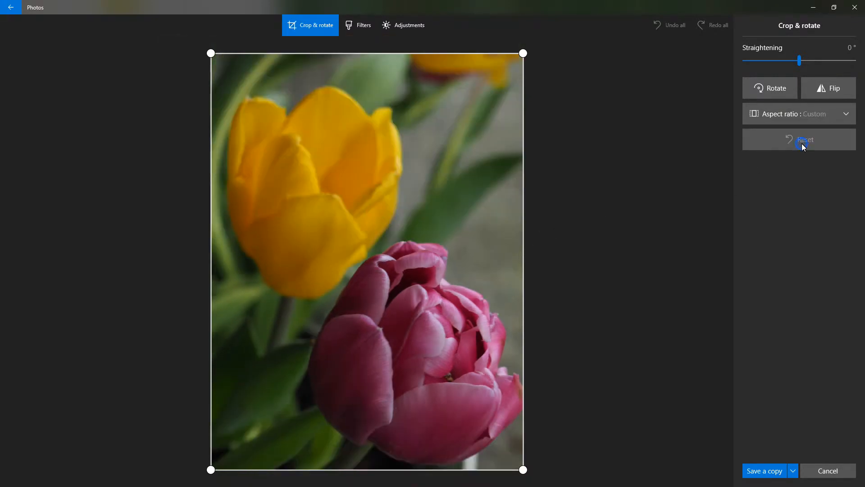
# - Try the Original - 4:3 and Widescreen - 16:9 aspect ratios for the crop, and reset it
pyautogui.click(837, 116)
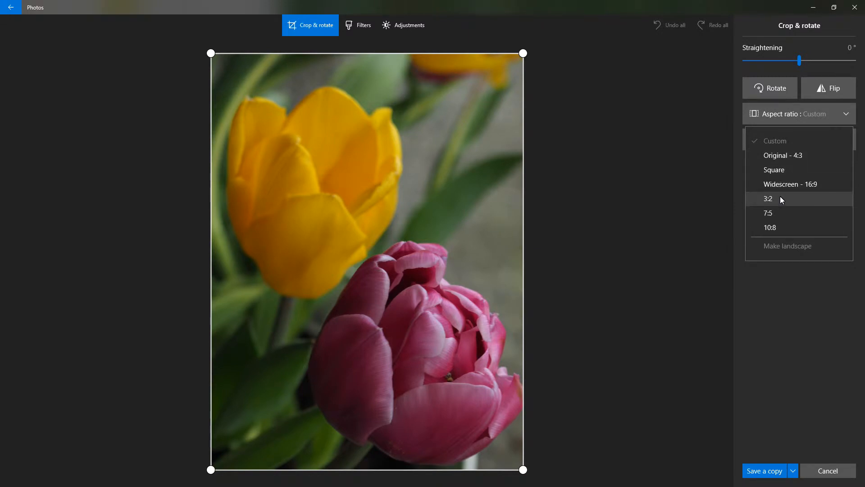
pyautogui.click(788, 156)
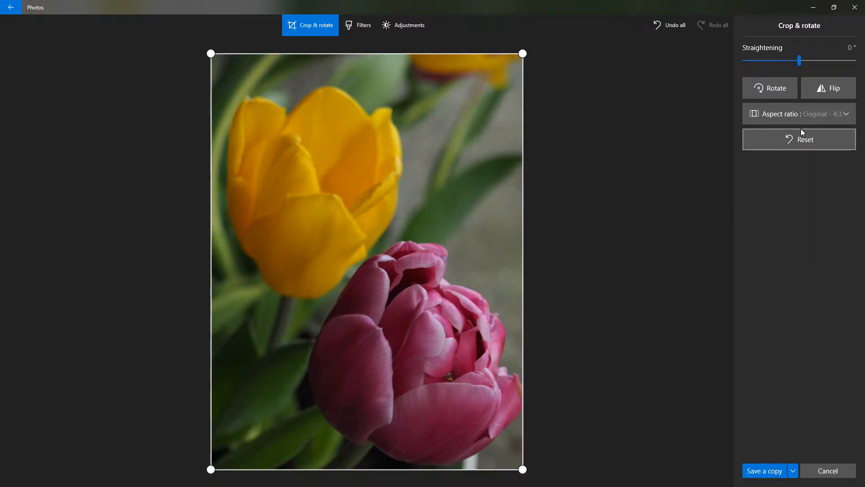
pyautogui.click(850, 119)
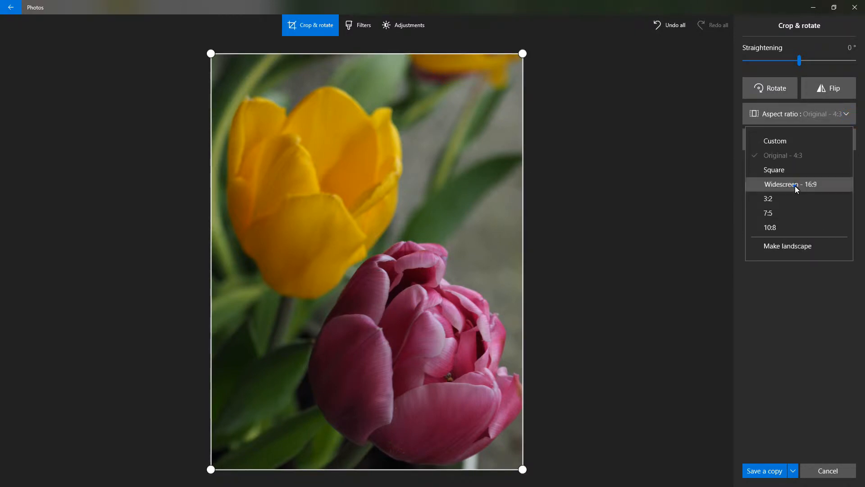
pyautogui.click(795, 186)
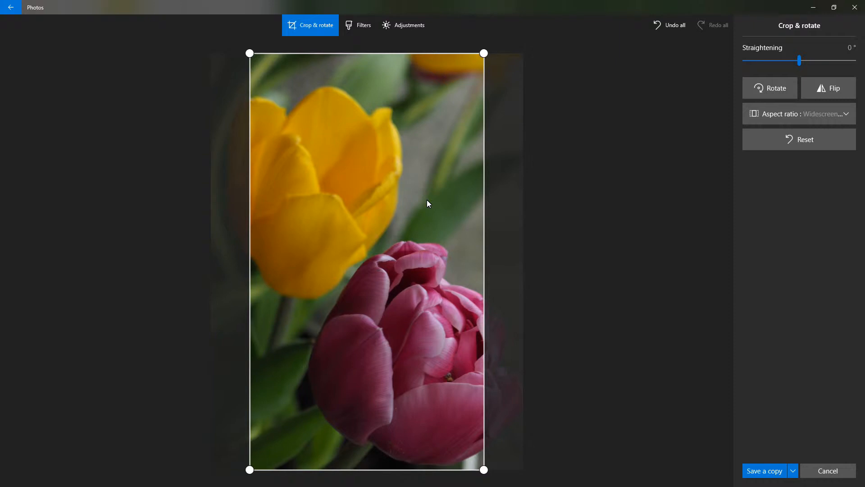
pyautogui.click(792, 145)
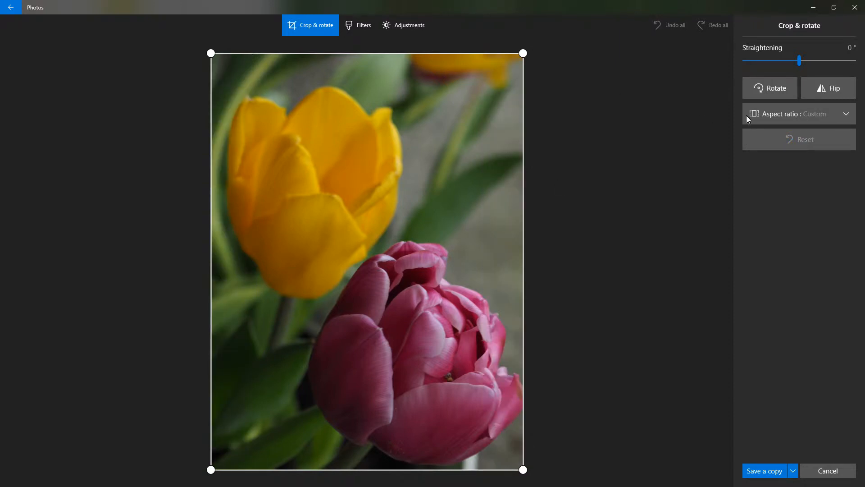
# - Crop a thin strip off the photo's right edge and switch to the image adjustments
pyautogui.moveTo(523, 55)
pyautogui.mouseDown()
pyautogui.moveTo(512, 58)
pyautogui.moveTo(527, 50)
pyautogui.moveTo(511, 55)
pyautogui.mouseUp()
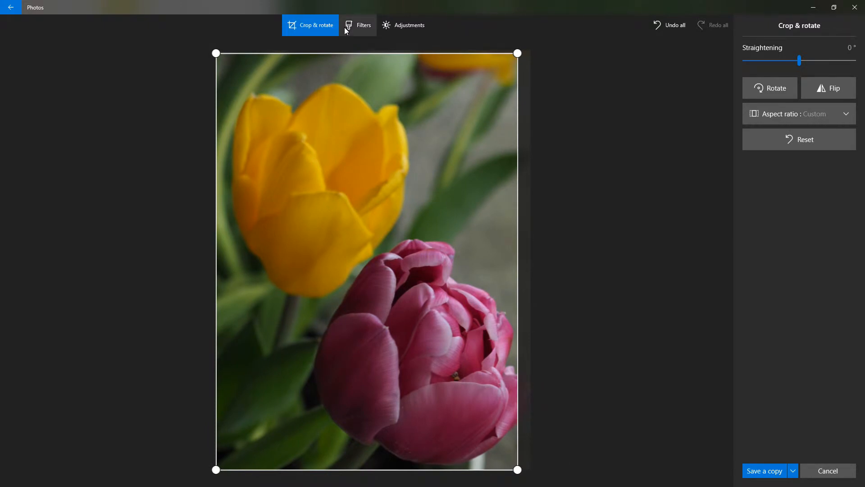
pyautogui.click(415, 23)
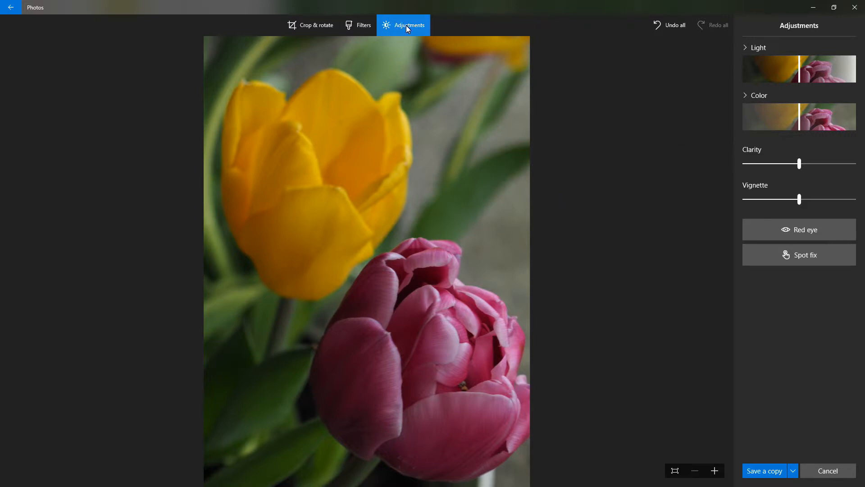
# - Try slightly reducing the overall Light level, and reset it
pyautogui.click(801, 77)
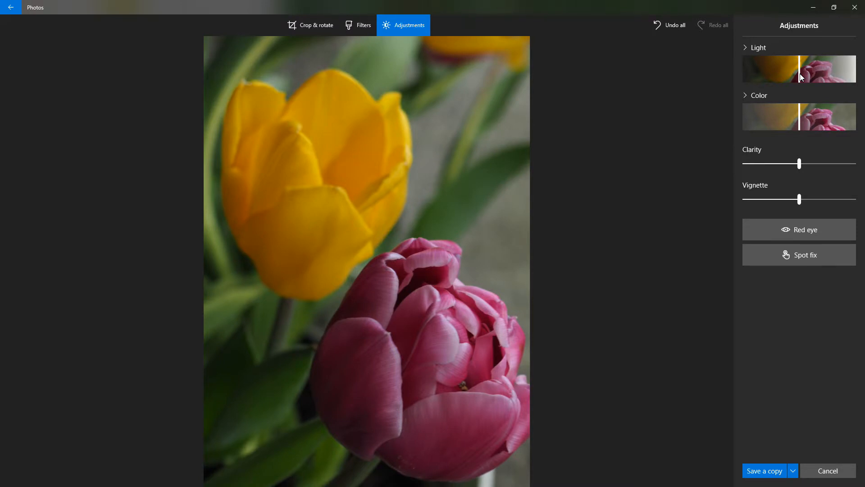
pyautogui.moveTo(801, 78)
pyautogui.mouseDown()
pyautogui.moveTo(838, 74)
pyautogui.moveTo(759, 77)
pyautogui.moveTo(789, 66)
pyautogui.moveTo(753, 74)
pyautogui.moveTo(792, 69)
pyautogui.mouseUp()
pyautogui.click(845, 48)
# - Expand the detailed Light controls, try a strongly raised contrast, and lower it to about -21
pyautogui.click(746, 49)
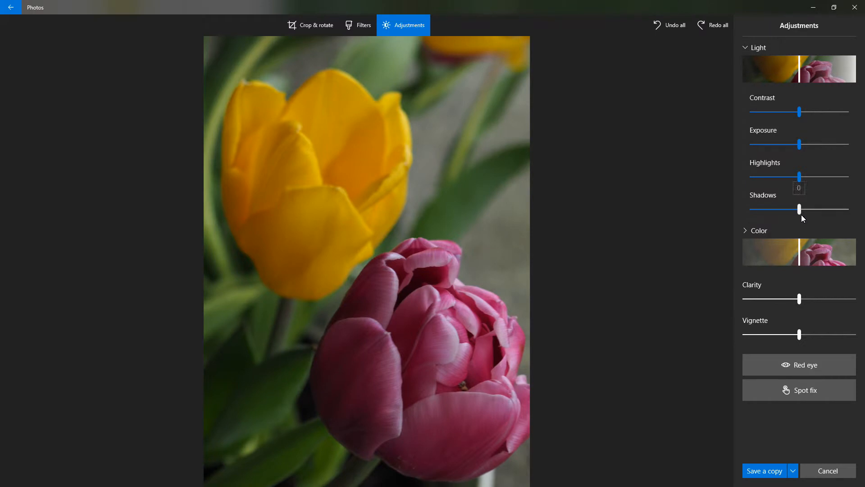
pyautogui.moveTo(798, 112)
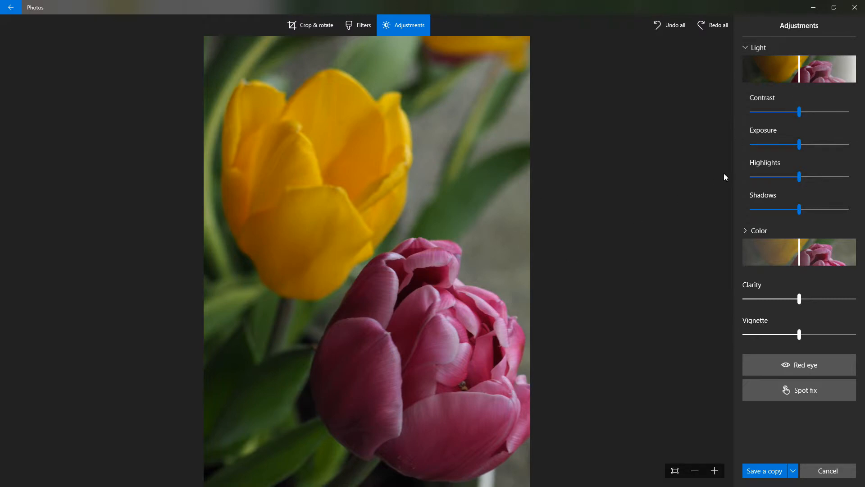
pyautogui.moveTo(799, 112); pyautogui.dragTo(836, 113)
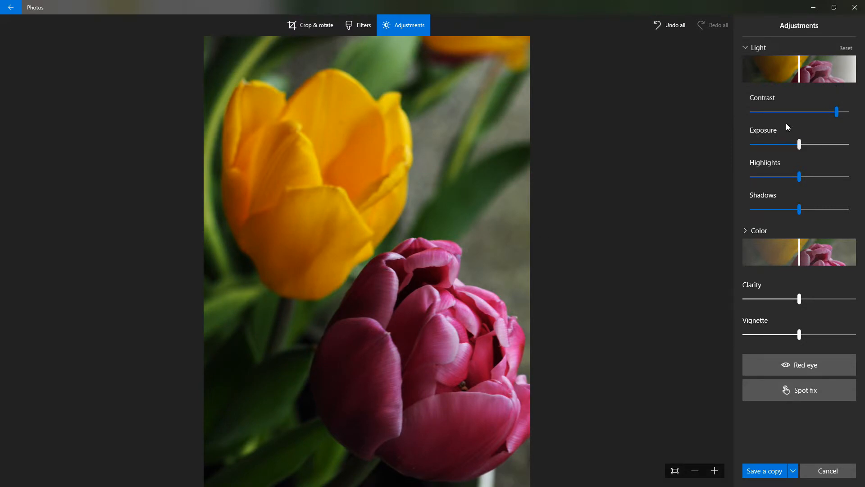
pyautogui.moveTo(837, 112); pyautogui.dragTo(792, 117)
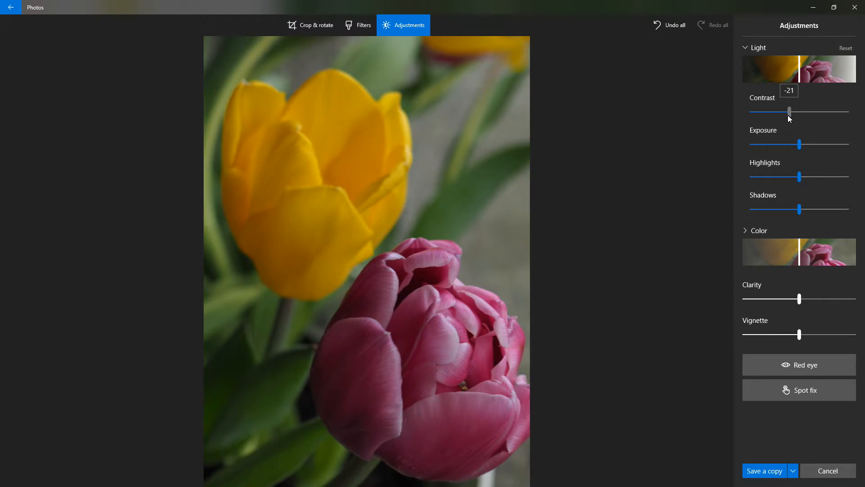
# - Try the lowest contrast setting and bring the contrast back up to moderately below neutral
pyautogui.moveTo(786, 116); pyautogui.dragTo(785, 116)
pyautogui.moveTo(788, 115)
pyautogui.moveTo(787, 113); pyautogui.dragTo(745, 114)
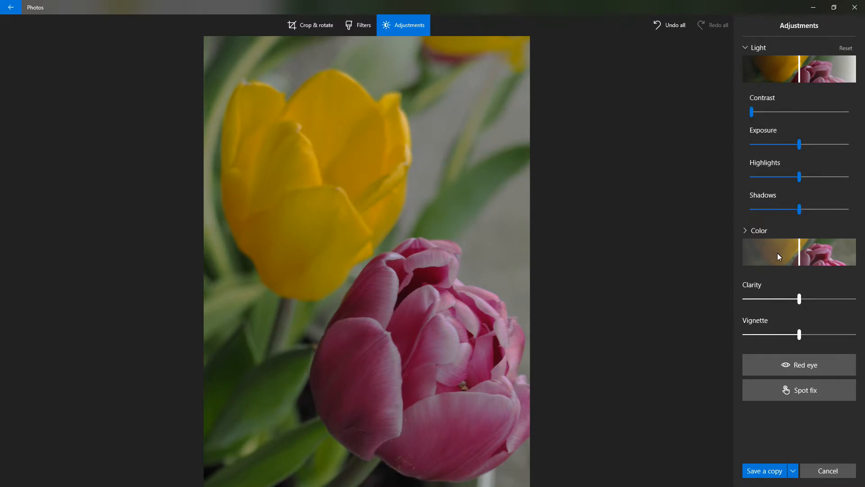
pyautogui.click(755, 115)
pyautogui.moveTo(763, 114); pyautogui.dragTo(786, 113)
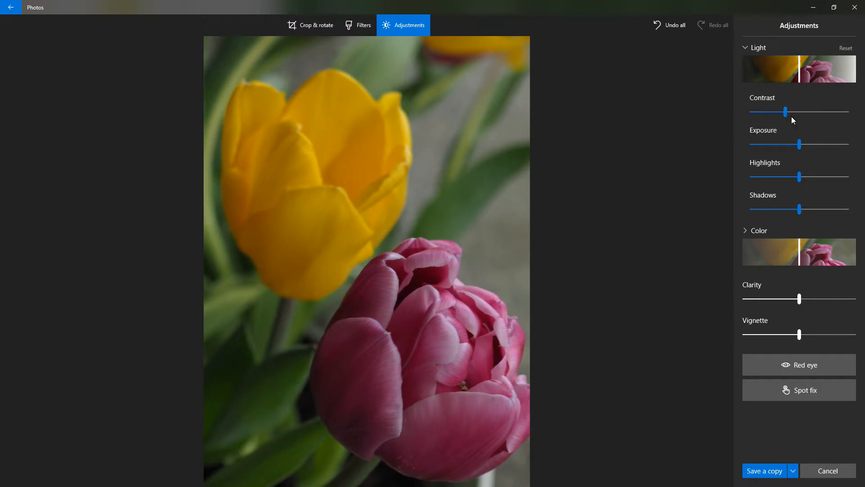
# - Raise the highlights to just over halfway towards maximum and lower the shadows about halfway towards minimum
pyautogui.moveTo(800, 178); pyautogui.dragTo(826, 209)
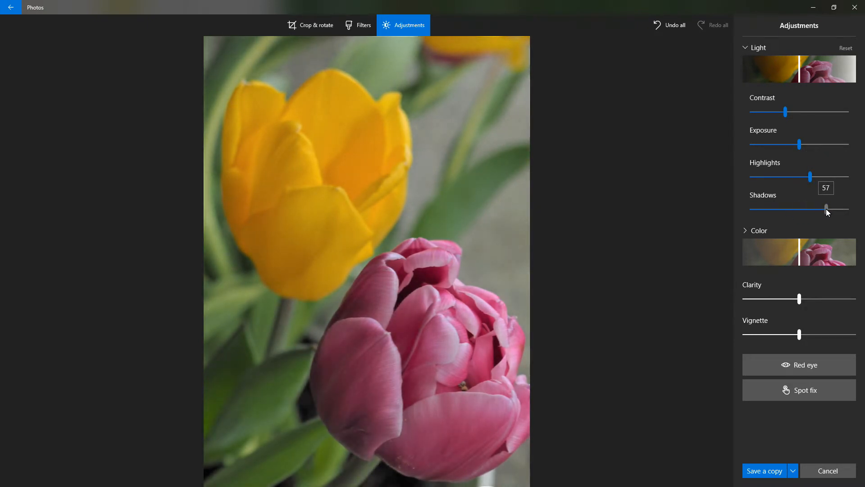
pyautogui.moveTo(821, 209); pyautogui.dragTo(777, 206)
pyautogui.moveTo(809, 176)
pyautogui.mouseDown()
pyautogui.moveTo(785, 180)
pyautogui.moveTo(834, 180)
pyautogui.moveTo(826, 180)
pyautogui.mouseUp()
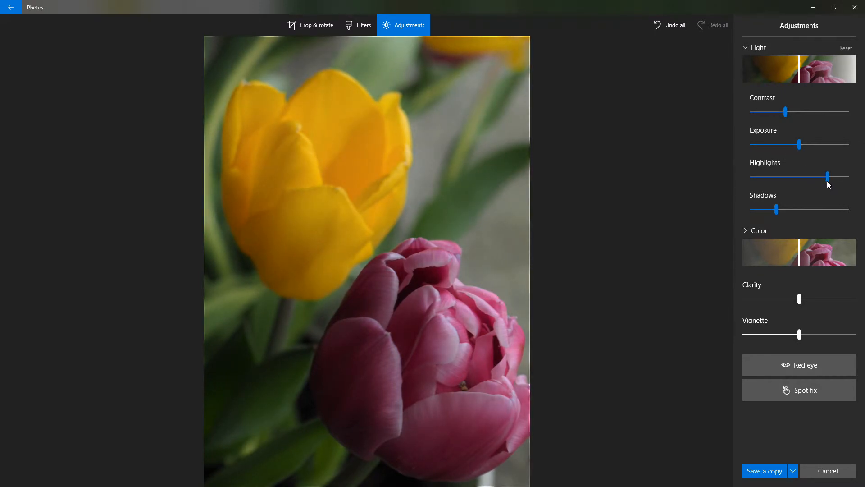
# - Raise the contrast to slightly above neutral and collapse the detailed Light controls
pyautogui.moveTo(786, 114); pyautogui.dragTo(786, 113)
pyautogui.moveTo(809, 115); pyautogui.dragTo(809, 114)
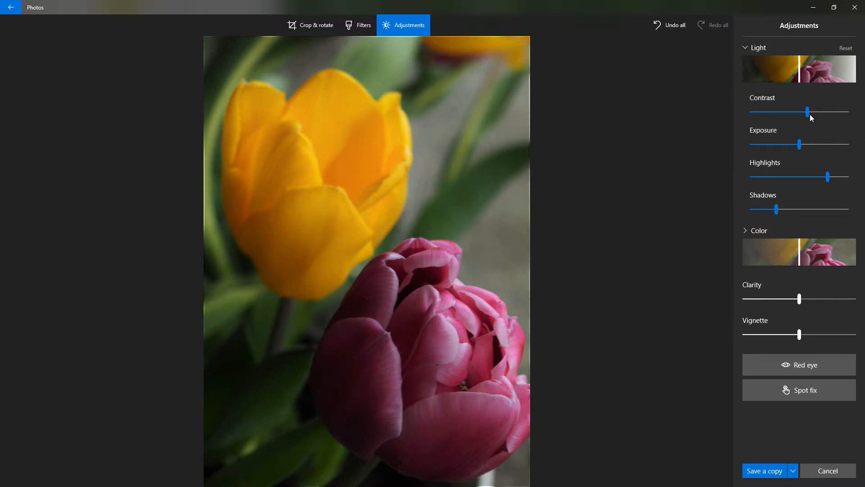
pyautogui.click(745, 47)
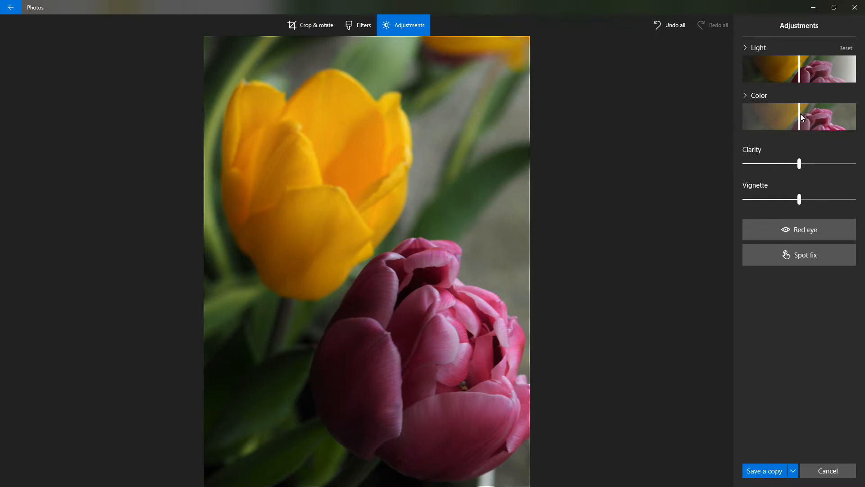
# - Try stronger and weaker overall Color levels and set the Color level to 34
pyautogui.moveTo(800, 114)
pyautogui.moveTo(799, 114); pyautogui.dragTo(845, 123)
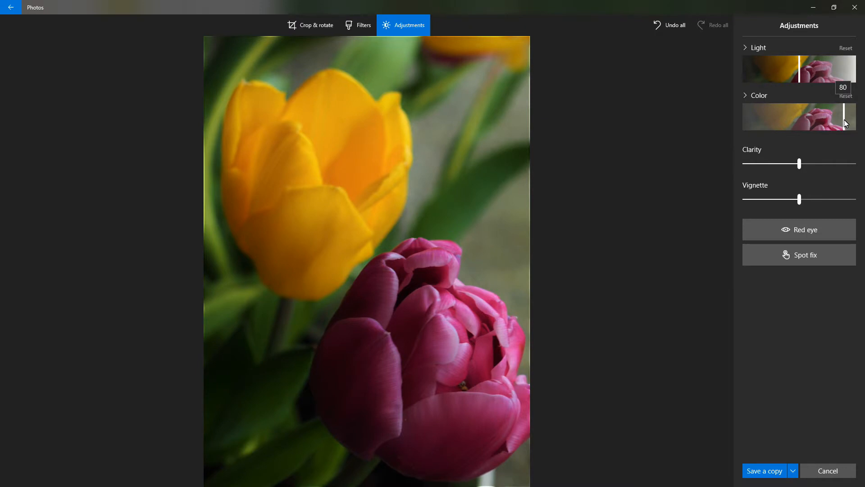
pyautogui.moveTo(845, 123); pyautogui.dragTo(797, 126)
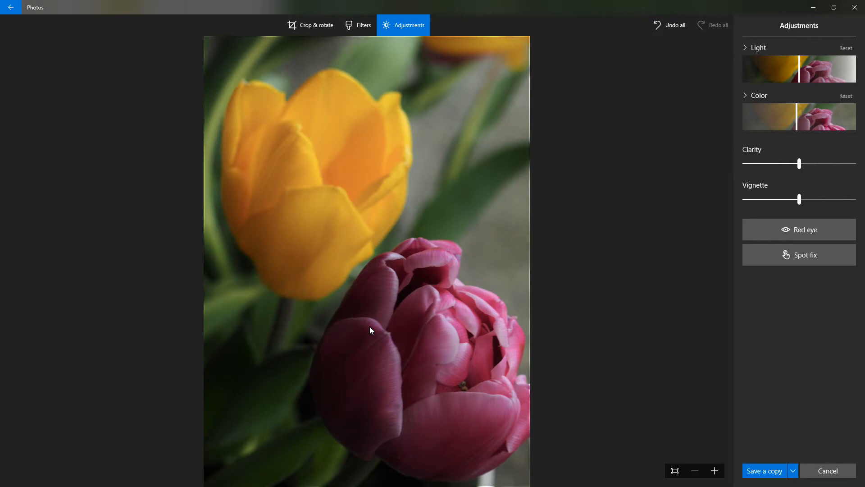
pyautogui.moveTo(798, 120); pyautogui.dragTo(820, 124)
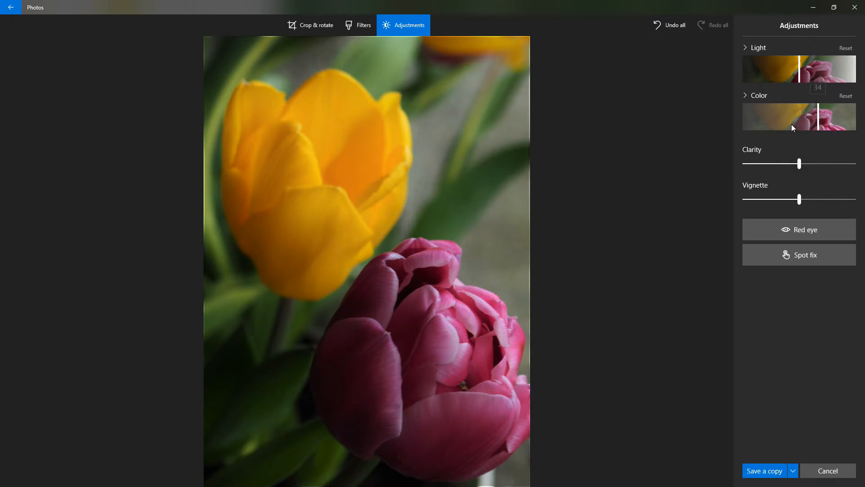
# - Expand the detailed Color controls and raise the warmth to about halfway between neutral and maximum
pyautogui.click(744, 96)
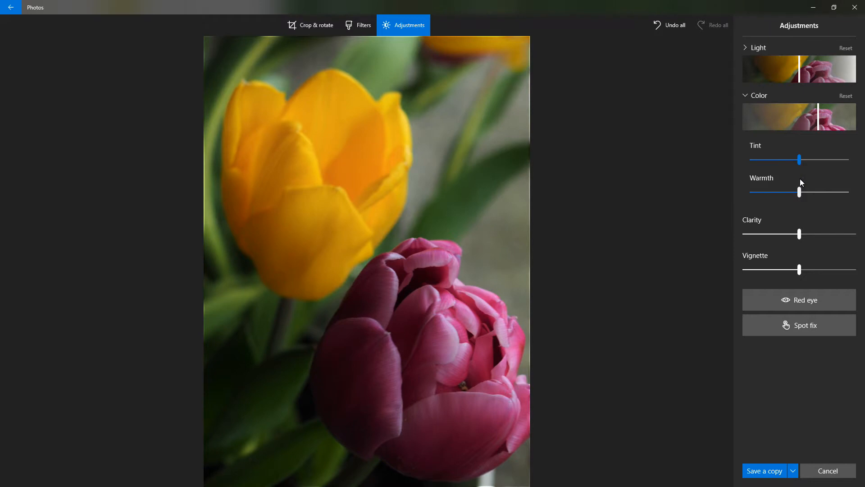
pyautogui.click(800, 193)
pyautogui.click(800, 193)
pyautogui.moveTo(812, 192); pyautogui.dragTo(819, 194)
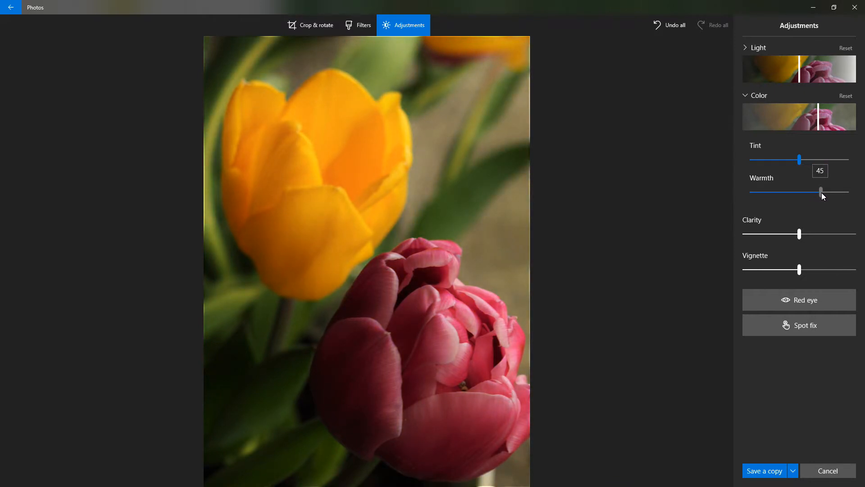
pyautogui.moveTo(826, 193); pyautogui.dragTo(825, 193)
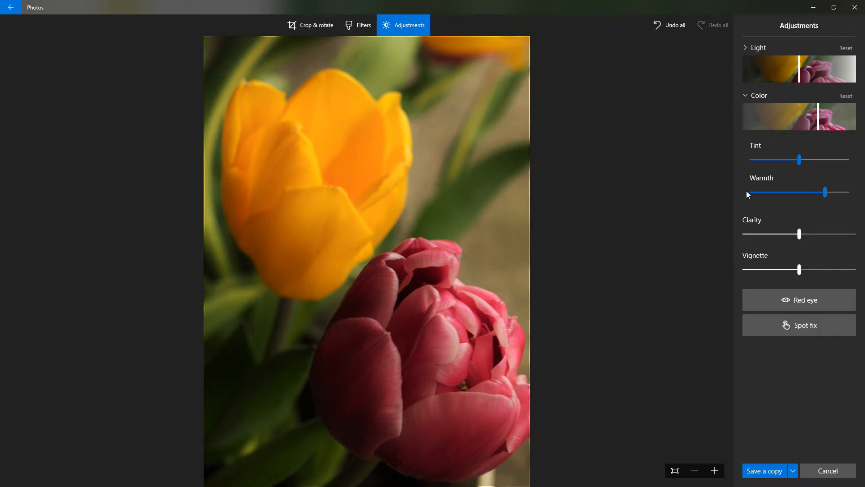
# - Try cooler and warmer Warmth levels on the tulip photo and return the Warmth to neutral
pyautogui.moveTo(826, 195)
pyautogui.moveTo(825, 193); pyautogui.dragTo(790, 194)
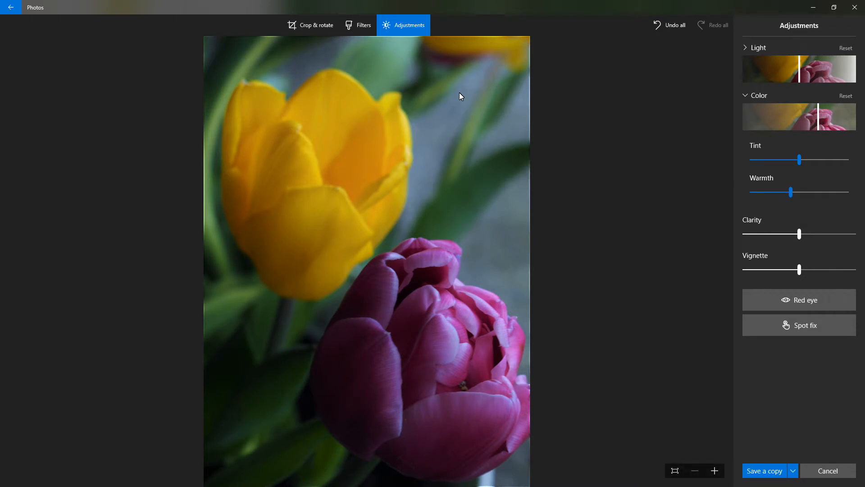
pyautogui.moveTo(791, 192); pyautogui.dragTo(823, 192)
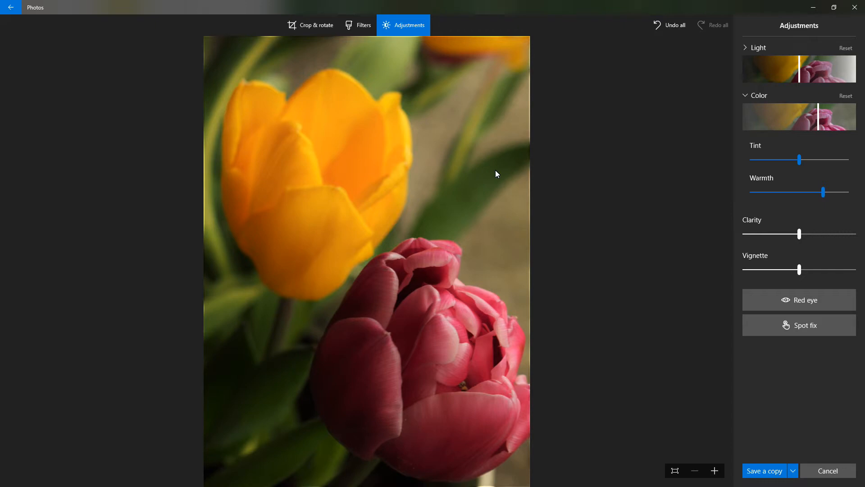
pyautogui.moveTo(824, 192); pyautogui.dragTo(776, 191)
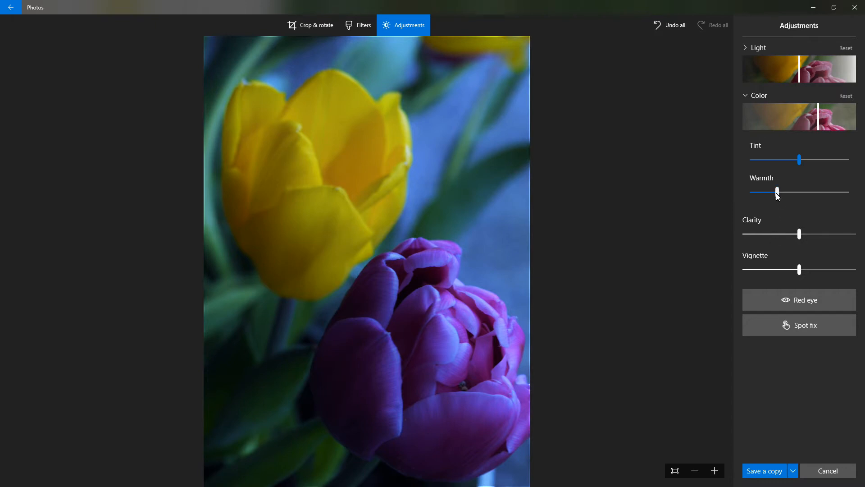
pyautogui.moveTo(777, 191); pyautogui.dragTo(797, 193)
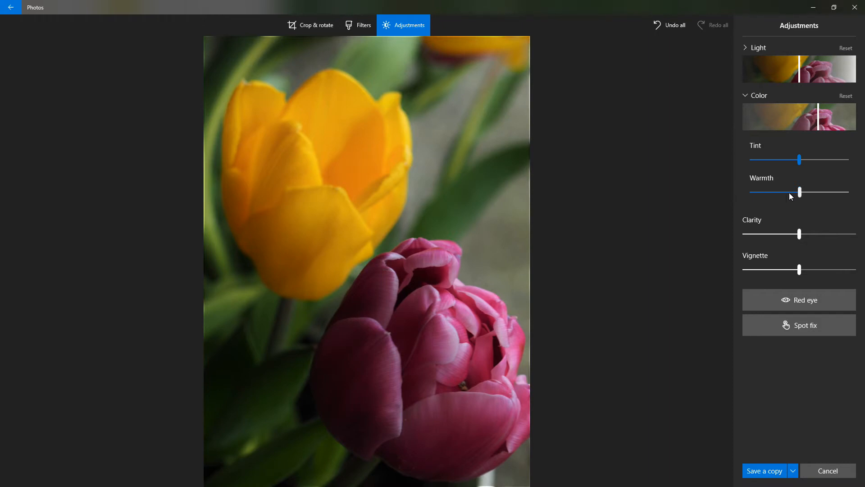
pyautogui.moveTo(800, 192); pyautogui.dragTo(801, 195)
pyautogui.moveTo(826, 192); pyautogui.dragTo(824, 191)
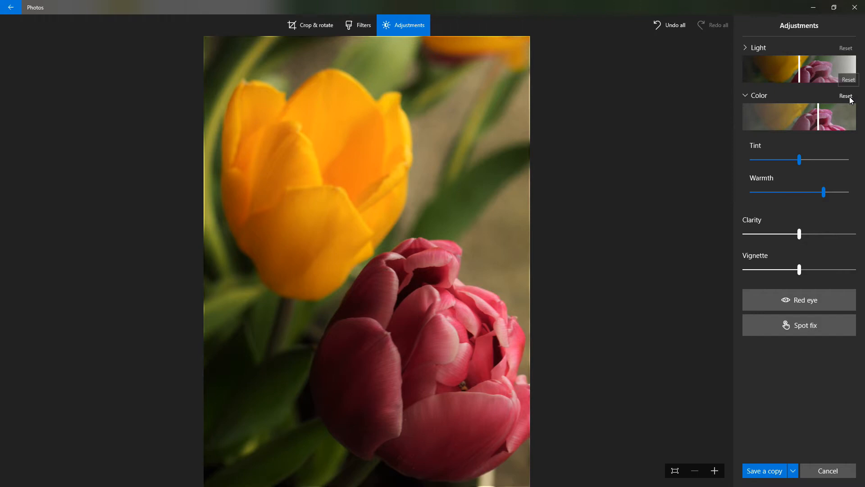
pyautogui.moveTo(821, 192); pyautogui.dragTo(805, 197)
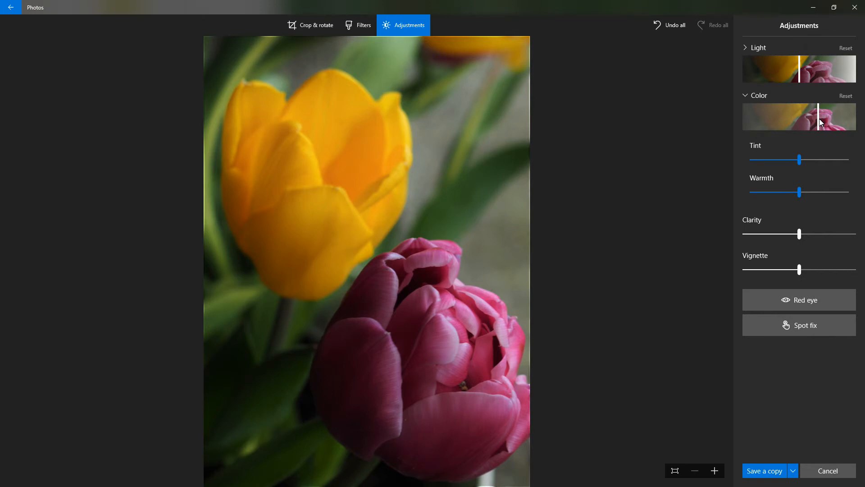
# - Expand the detailed Light controls and compare the edited photo with its original by undoing and redoing all edits
pyautogui.click(744, 47)
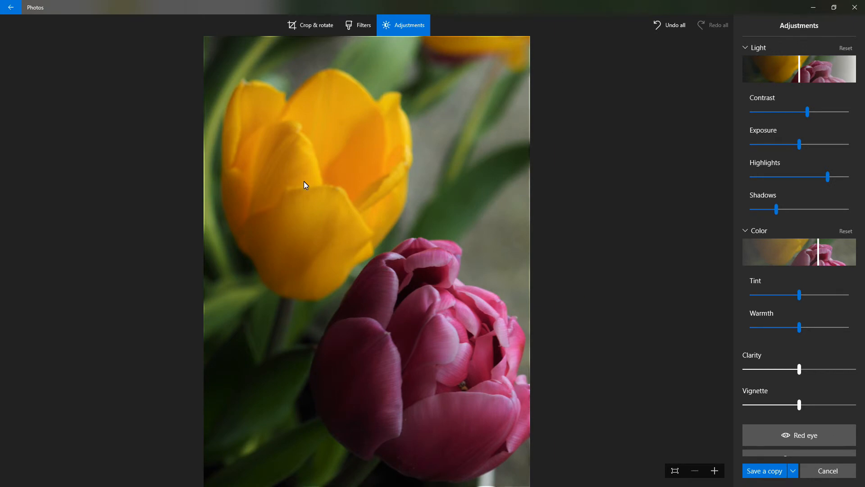
pyautogui.click(675, 27)
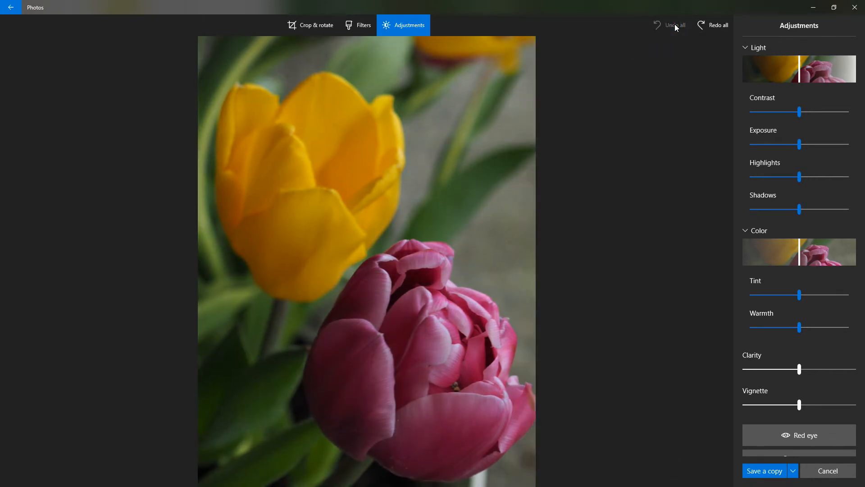
pyautogui.click(711, 28)
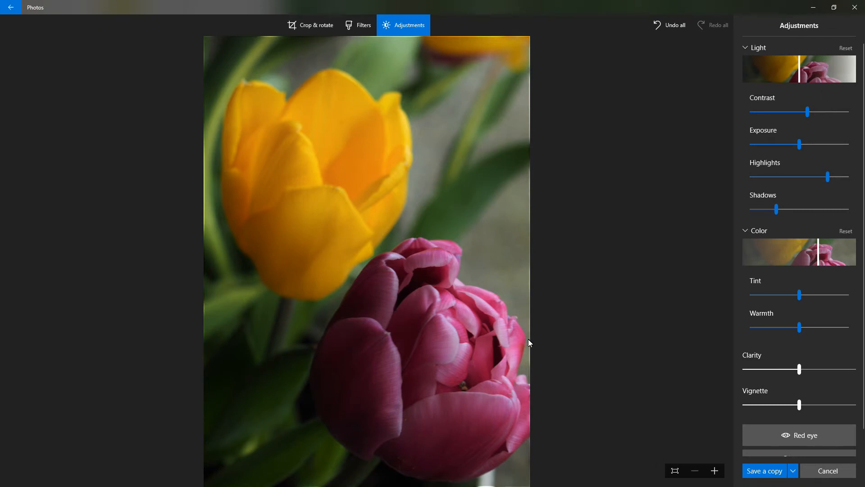
# - Check the options for saving the edited photo
pyautogui.click(793, 470)
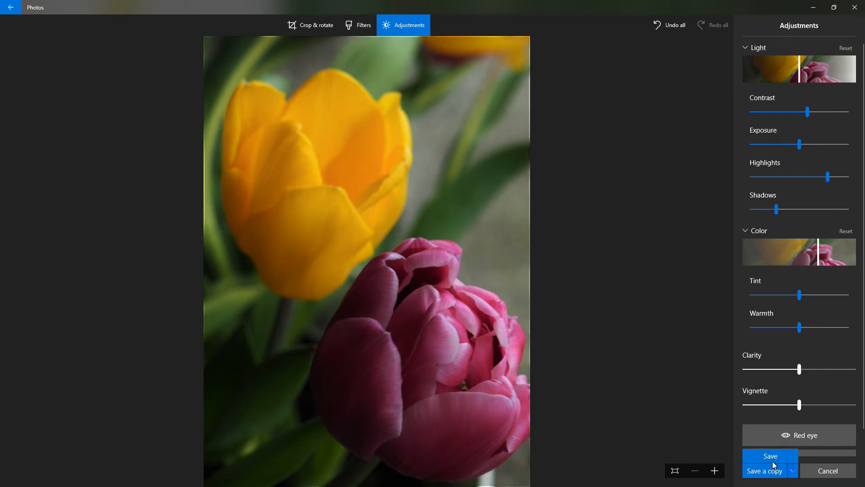
pyautogui.click(775, 473)
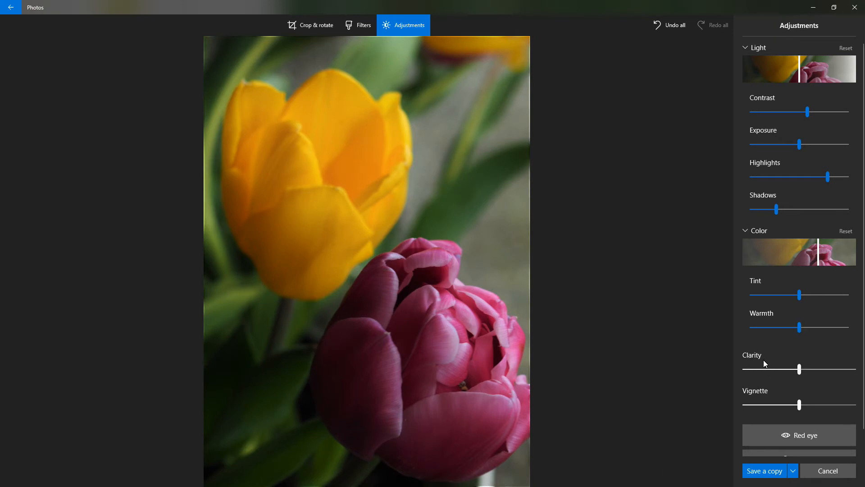
# - Try the Clarity at 84, at -100 and at its maximum to compare the detail in the pink tulip's petals
pyautogui.click(799, 369)
pyautogui.scroll(4, 442, 362)
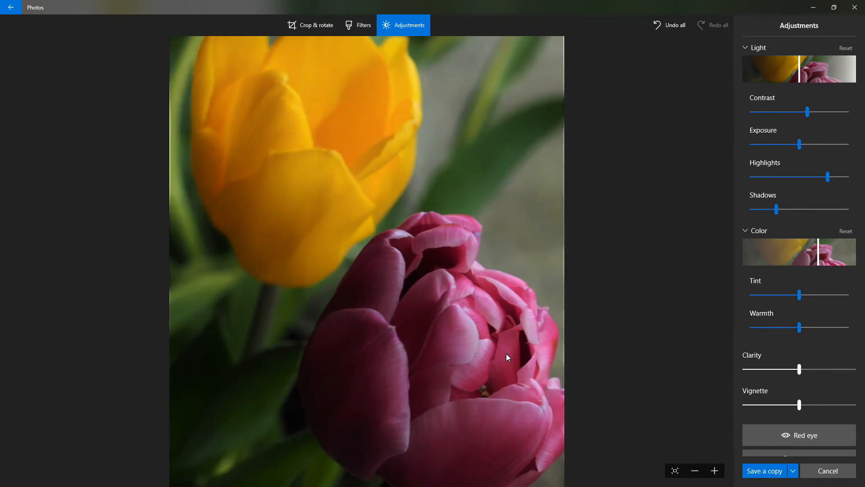
pyautogui.scroll(4, 519, 360)
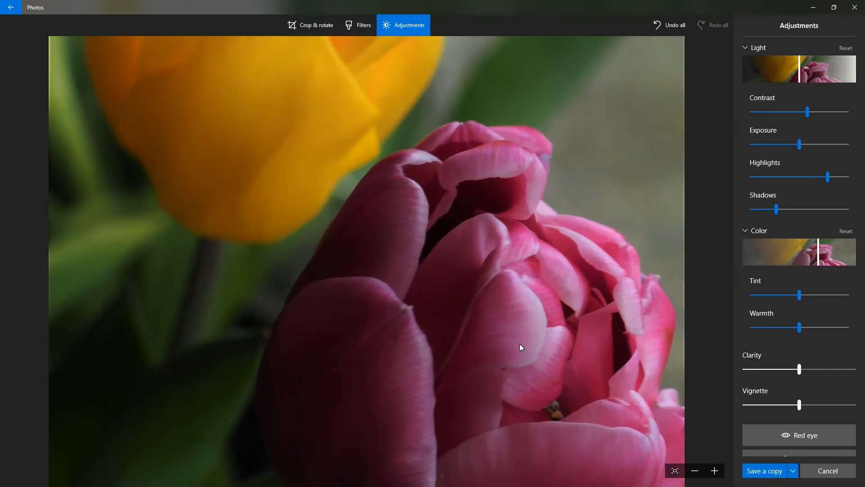
pyautogui.scroll(4, 554, 200)
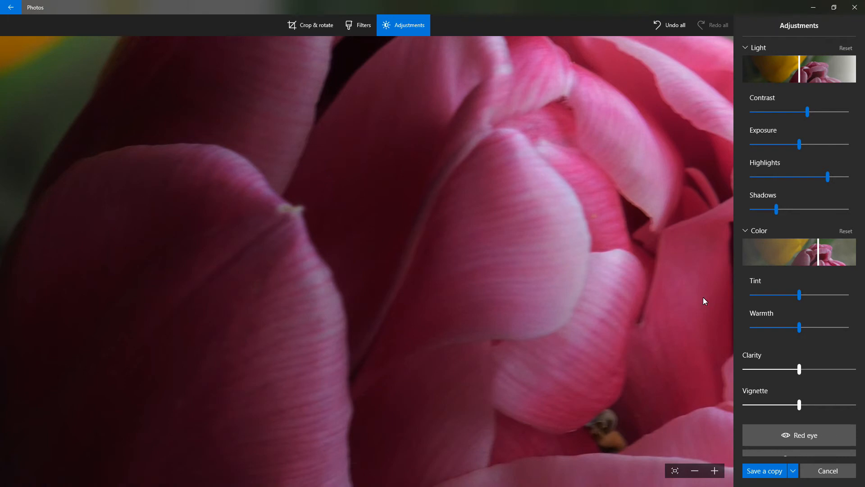
pyautogui.click(799, 369)
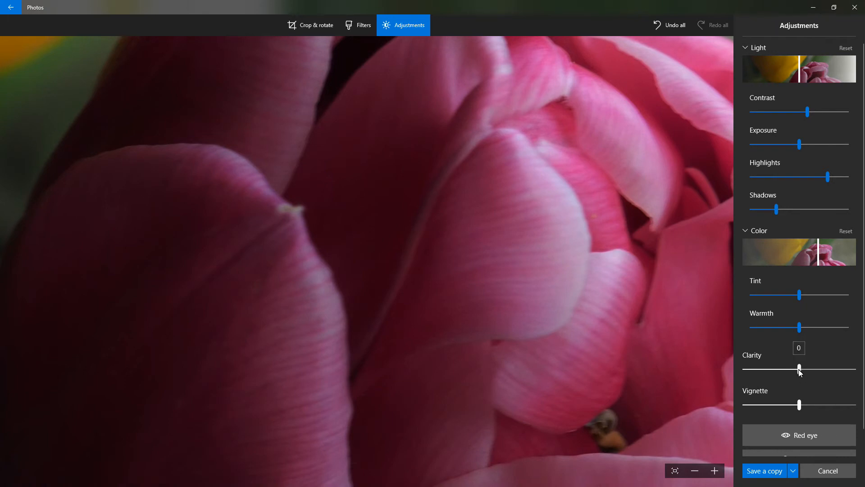
pyautogui.moveTo(800, 371); pyautogui.dragTo(845, 370)
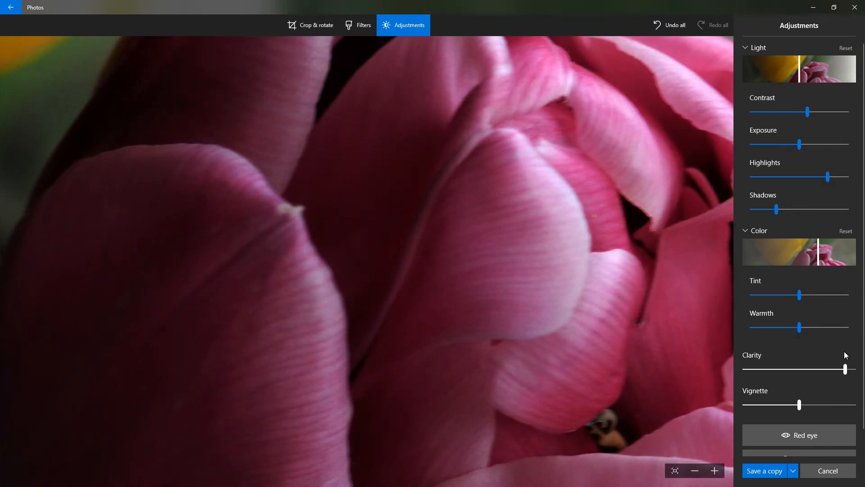
pyautogui.moveTo(846, 373)
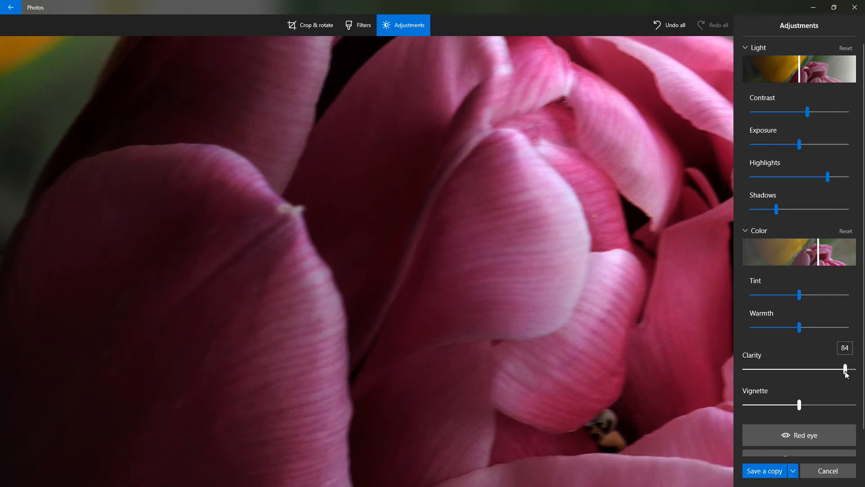
pyautogui.moveTo(846, 373); pyautogui.dragTo(743, 367)
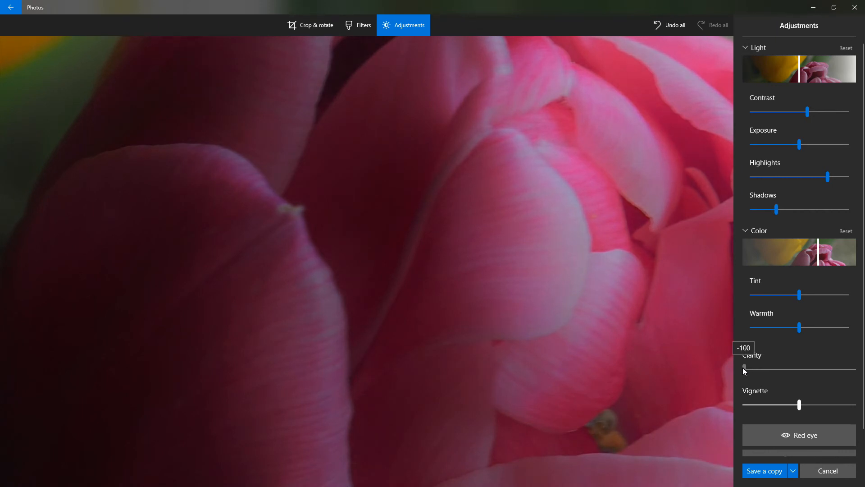
pyautogui.moveTo(744, 368); pyautogui.dragTo(860, 363)
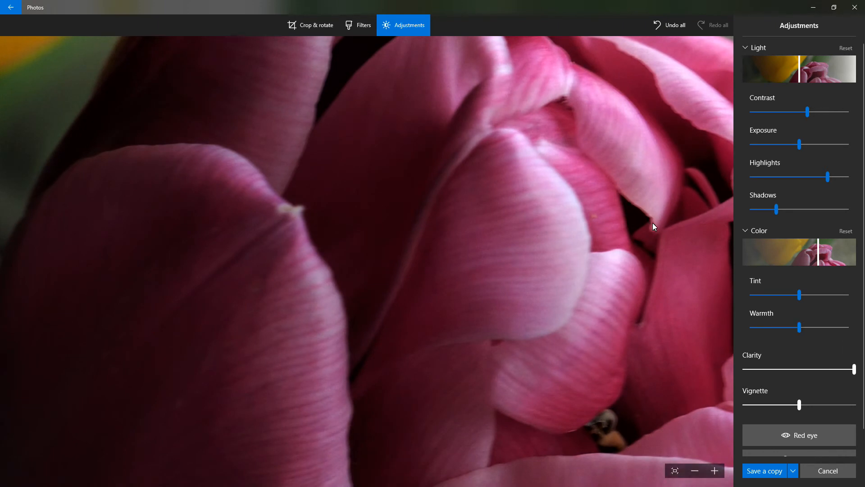
# - Try near-minimum, slightly reduced and slightly raised Clarity on the full flowers and return the Clarity to neutral
pyautogui.scroll(-5, 507, 329)
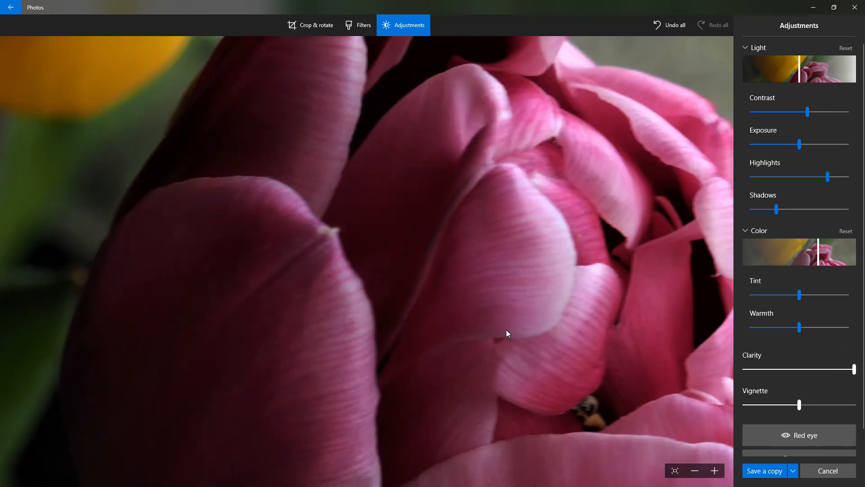
pyautogui.scroll(-2, 507, 334)
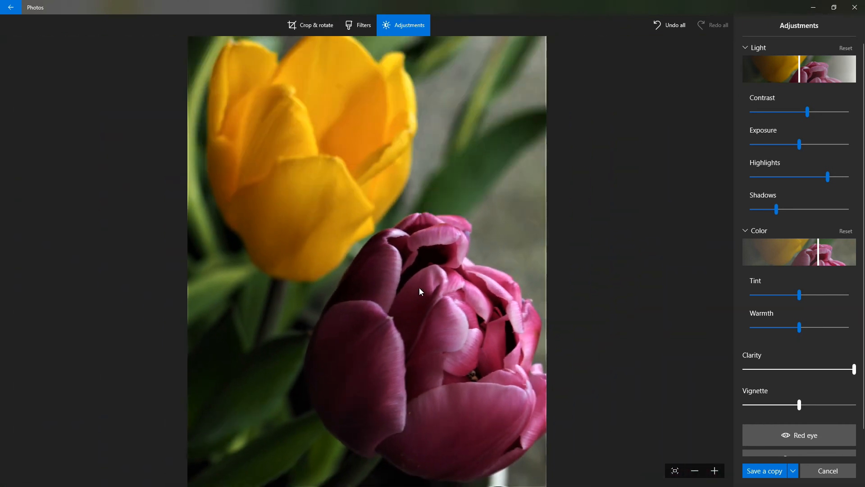
pyautogui.moveTo(854, 368); pyautogui.dragTo(748, 373)
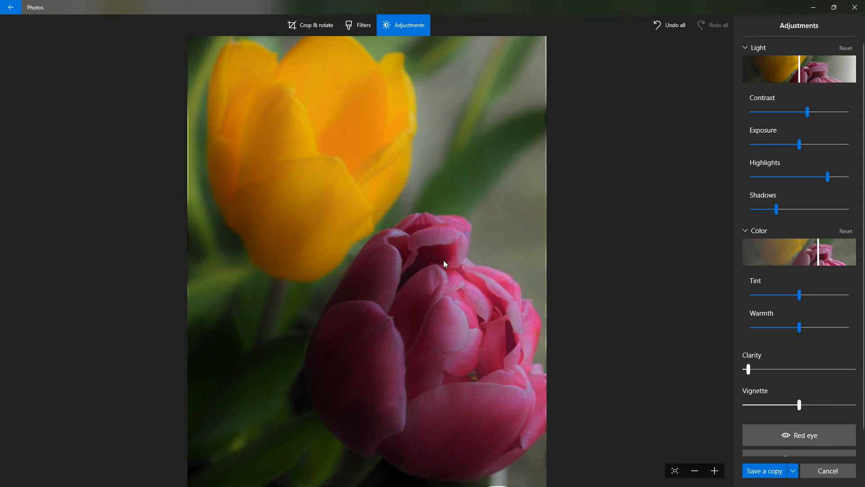
pyautogui.moveTo(748, 371); pyautogui.dragTo(792, 369)
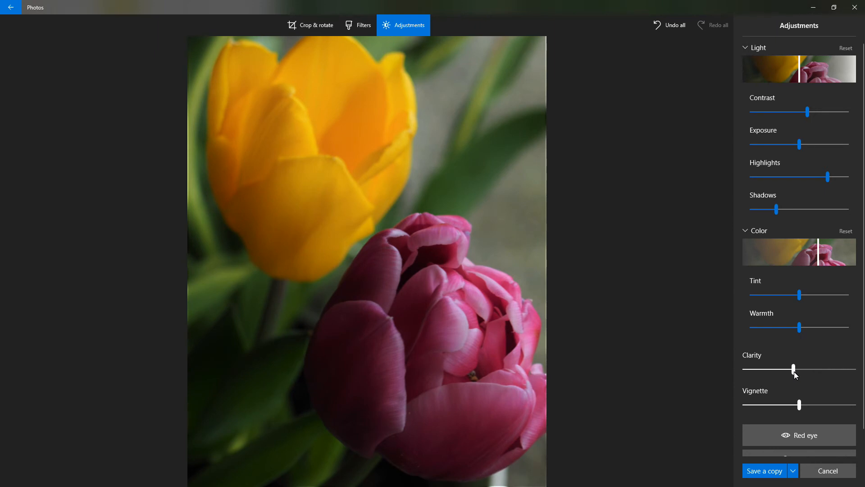
pyautogui.moveTo(794, 371)
pyautogui.mouseDown()
pyautogui.moveTo(806, 370)
pyautogui.moveTo(778, 366)
pyautogui.mouseUp()
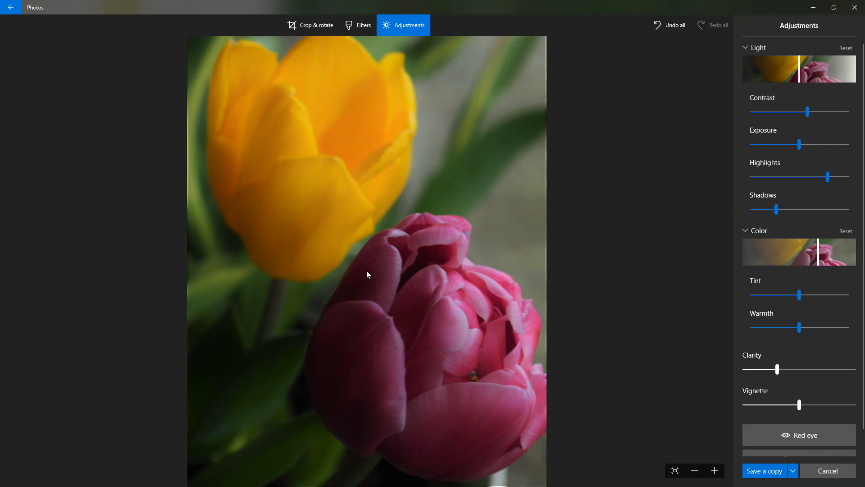
pyautogui.moveTo(778, 370); pyautogui.dragTo(808, 374)
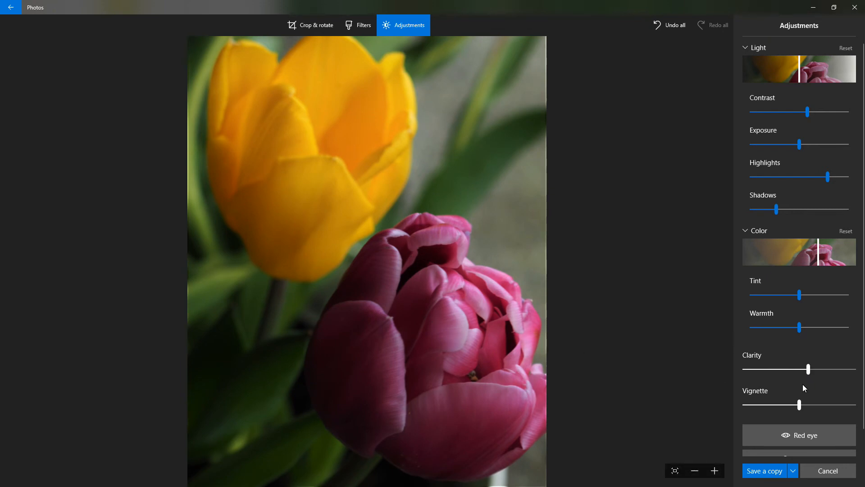
pyautogui.moveTo(807, 369); pyautogui.dragTo(800, 370)
# - Try a dark Vignette up to its maximum, a Vignette of 1 and a light Vignette of -58
pyautogui.moveTo(799, 406); pyautogui.dragTo(836, 404)
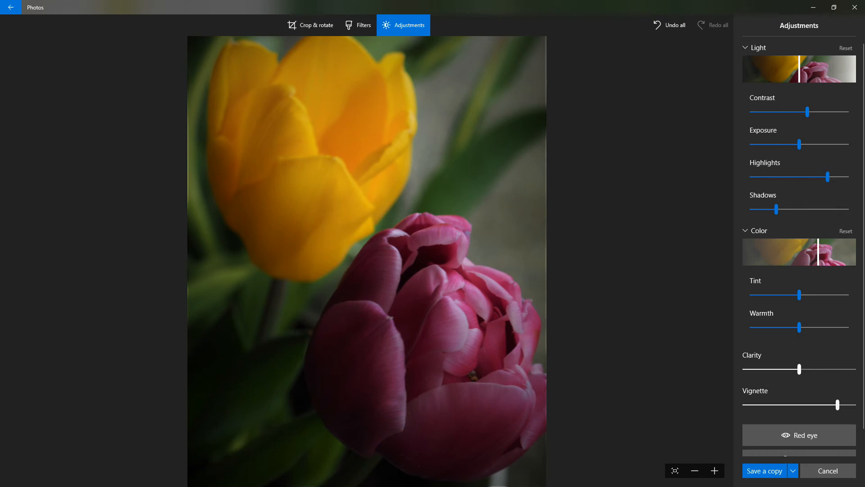
pyautogui.moveTo(837, 405); pyautogui.dragTo(854, 405)
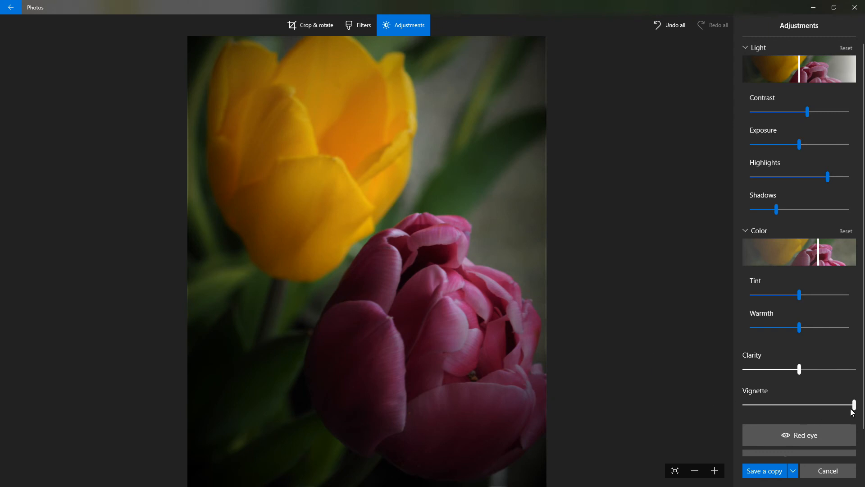
pyautogui.moveTo(854, 404); pyautogui.dragTo(800, 394)
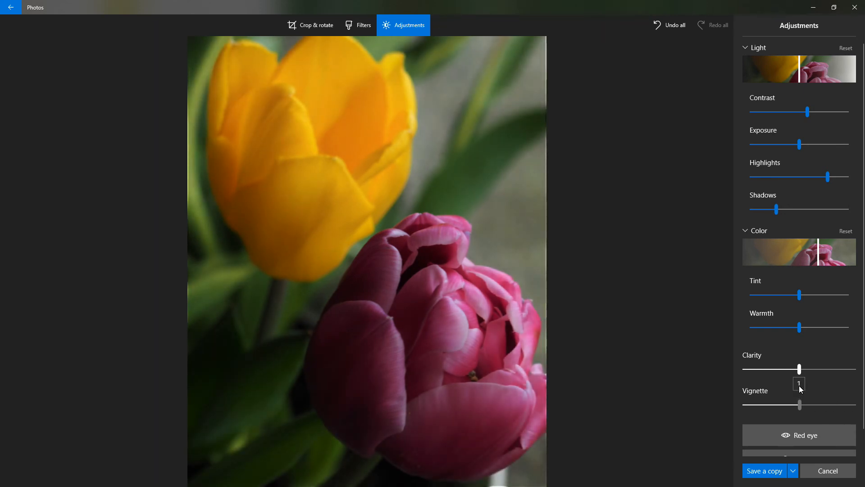
pyautogui.moveTo(800, 405); pyautogui.dragTo(767, 404)
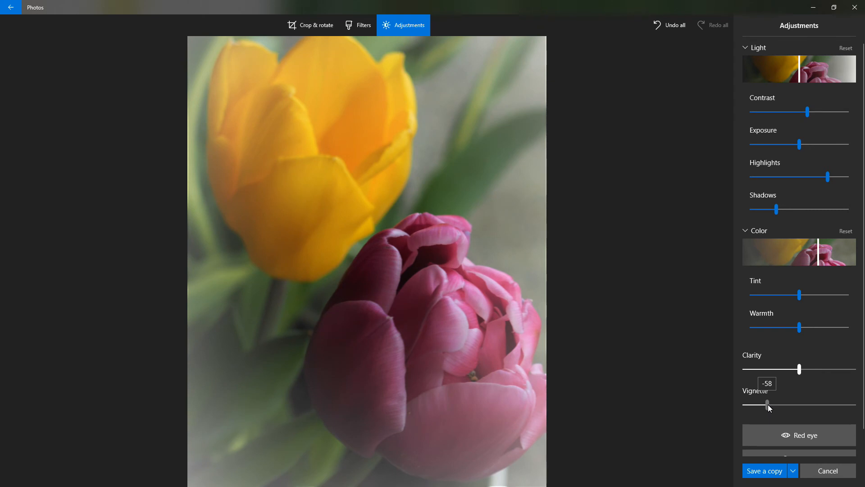
# - Try softer Clarity with a lighter Vignette, and set the Vignette about a quarter towards maximum and Clarity slightly above neutral
pyautogui.moveTo(797, 372); pyautogui.dragTo(791, 373)
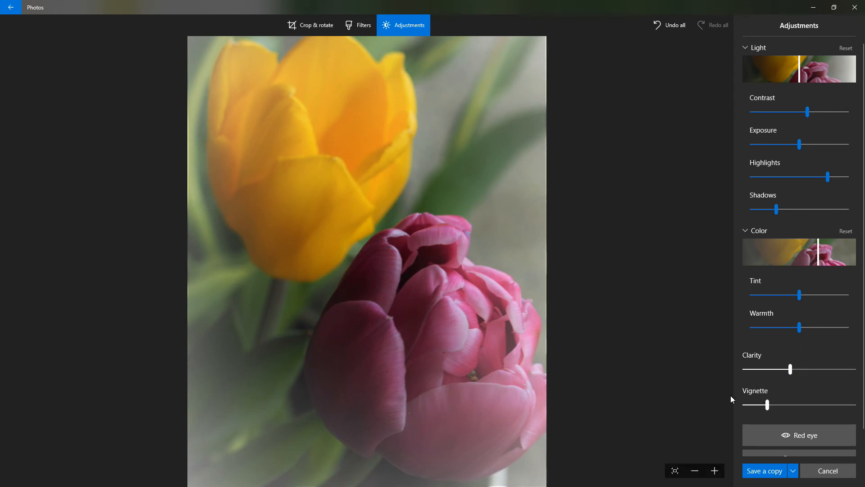
pyautogui.moveTo(767, 405); pyautogui.dragTo(781, 413)
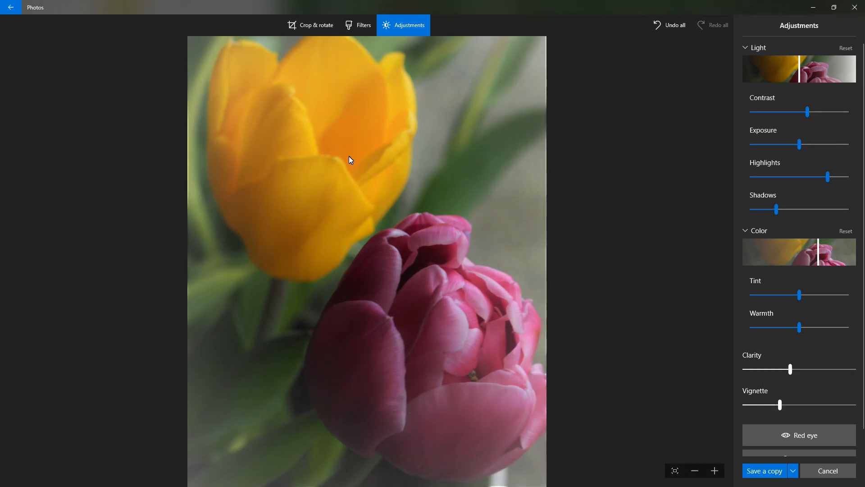
pyautogui.moveTo(780, 405); pyautogui.dragTo(813, 405)
pyautogui.moveTo(791, 368); pyautogui.dragTo(803, 368)
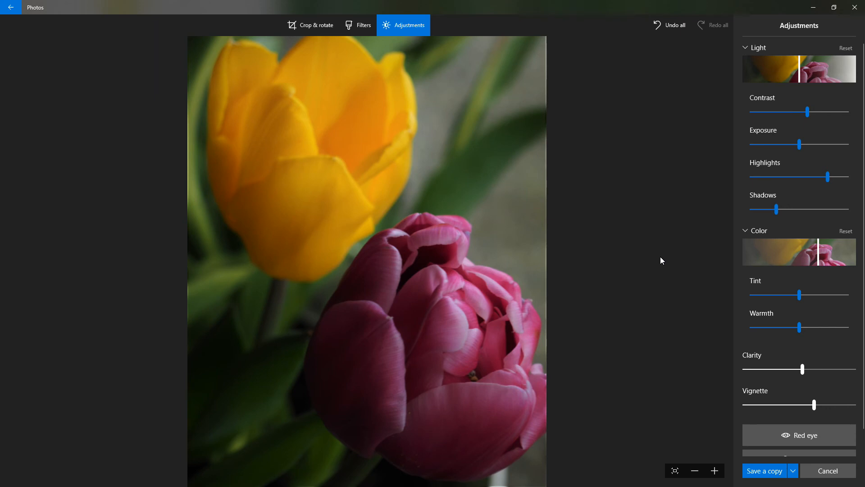
# - Collapse the detailed Color and Light controls
pyautogui.scroll(-1, 661, 261)
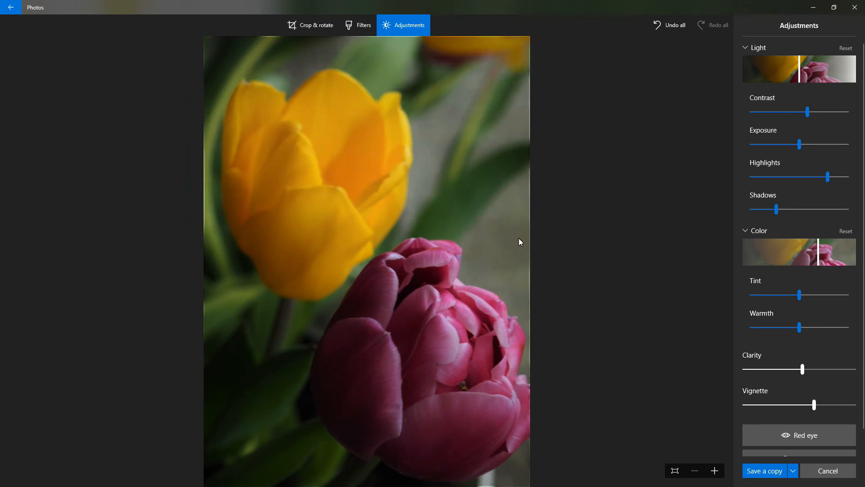
pyautogui.click(746, 231)
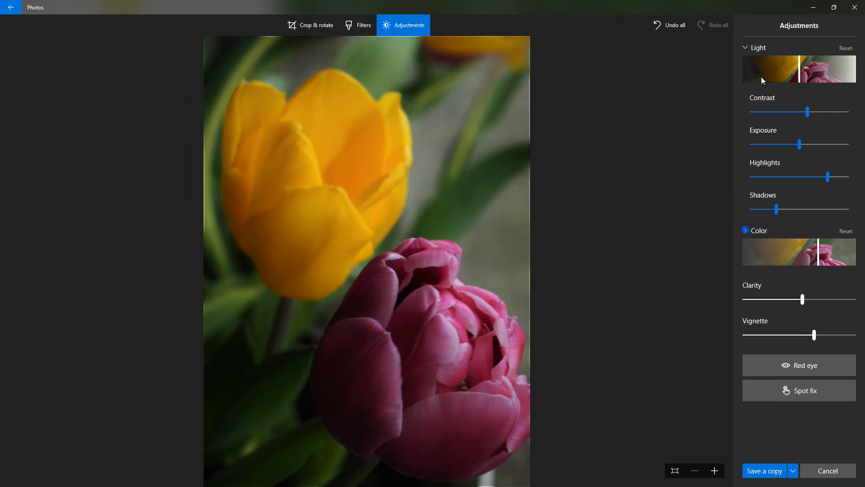
pyautogui.click(746, 47)
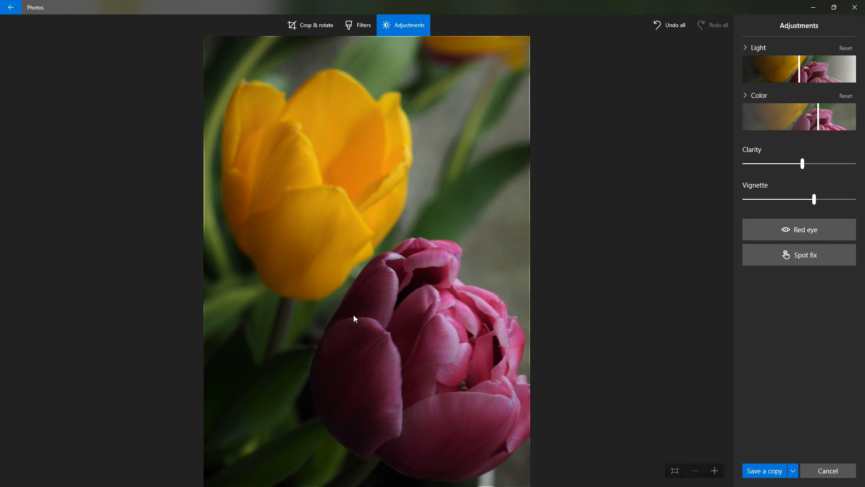
# - Undo all edits and restore them to compare the original tulip photo with the edited version
pyautogui.click(674, 26)
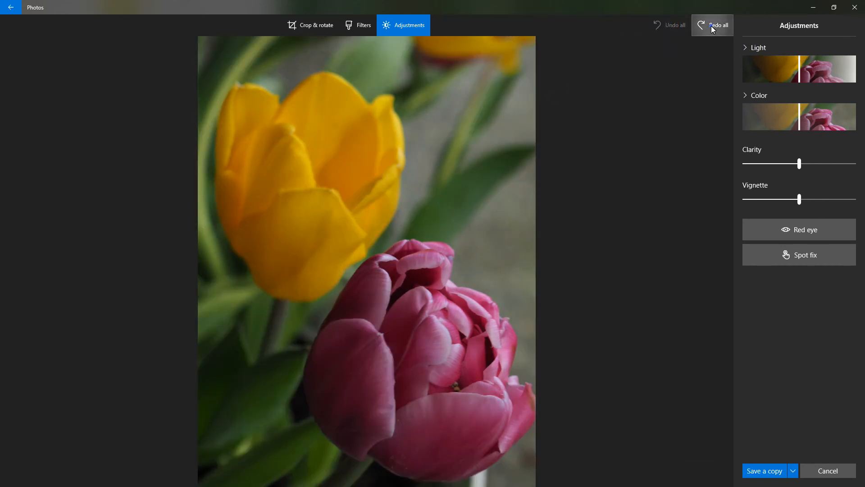
pyautogui.click(711, 26)
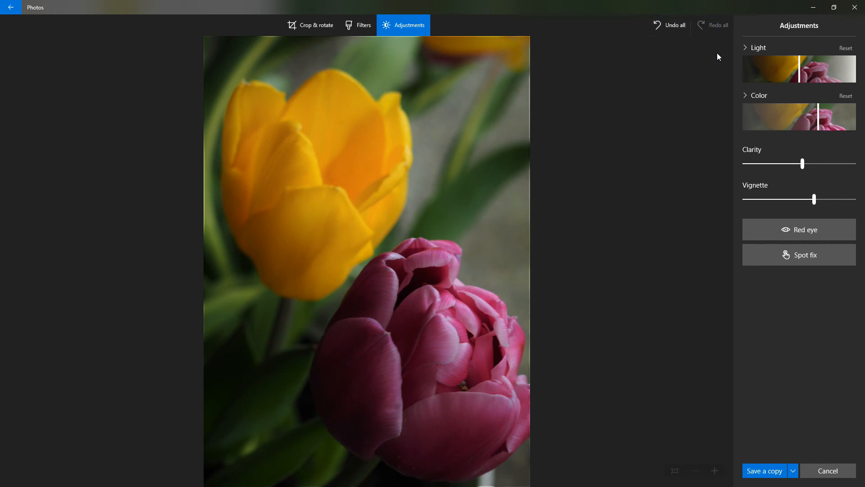
# - Show the detailed Light controls and set Highlights to 94 and Exposure to 8
pyautogui.click(747, 47)
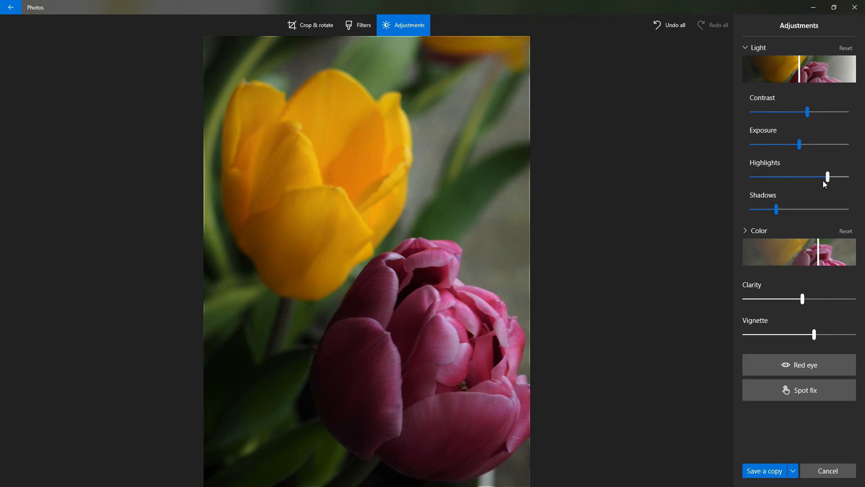
pyautogui.moveTo(828, 177); pyautogui.dragTo(844, 178)
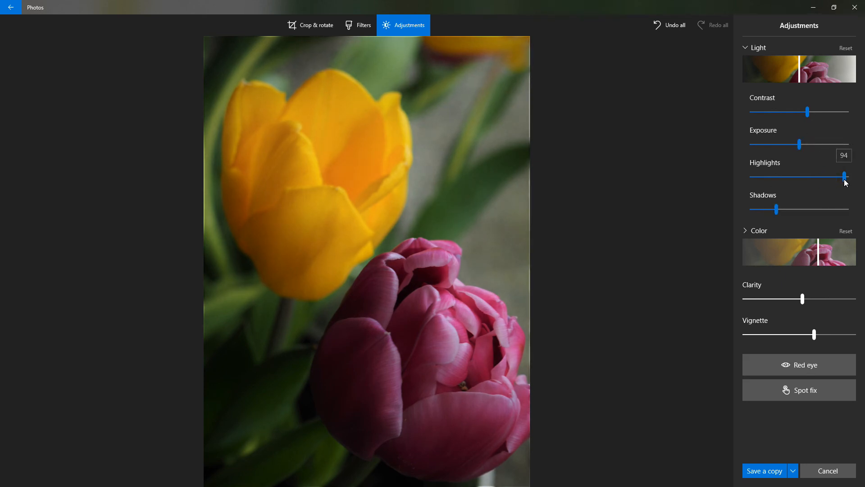
pyautogui.click(801, 145)
pyautogui.moveTo(801, 146); pyautogui.dragTo(804, 146)
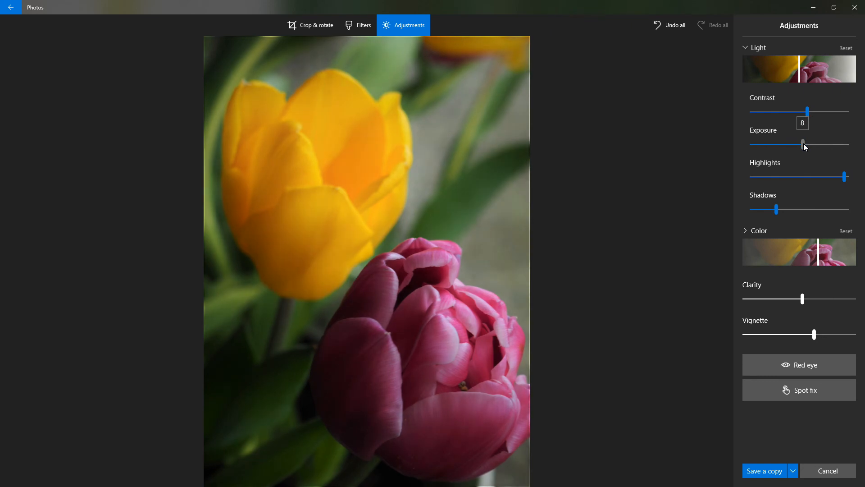
# - Try Contrast near maximum and overall Color at maximum, with Shadows raised to slightly below neutral and Highlights slightly reduced
pyautogui.moveTo(807, 111); pyautogui.dragTo(817, 115)
pyautogui.moveTo(816, 112); pyautogui.dragTo(848, 114)
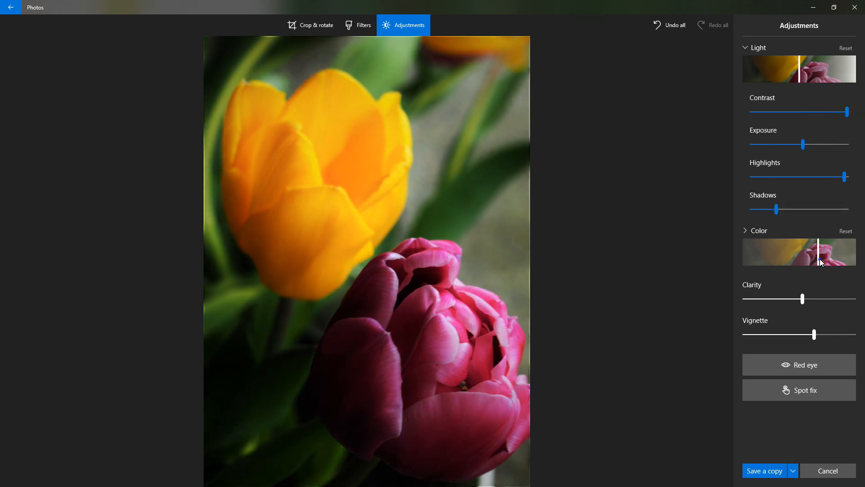
pyautogui.moveTo(820, 260); pyautogui.dragTo(856, 261)
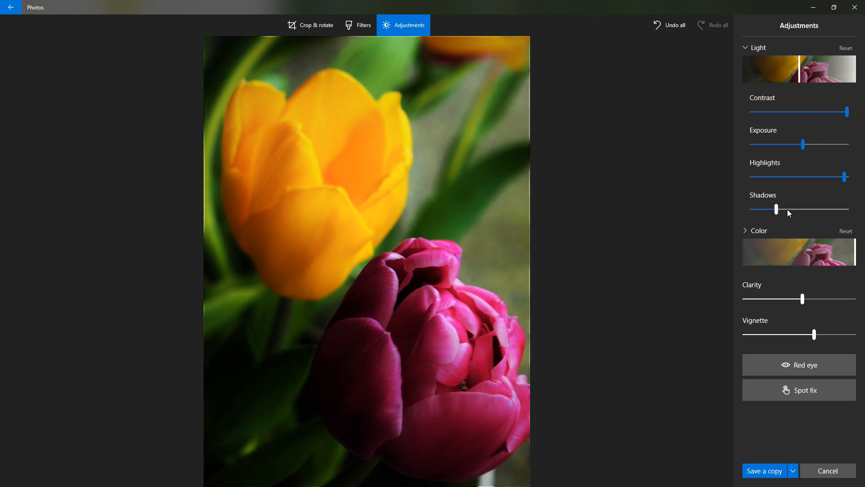
pyautogui.moveTo(775, 209); pyautogui.dragTo(790, 210)
pyautogui.moveTo(844, 180); pyautogui.dragTo(842, 179)
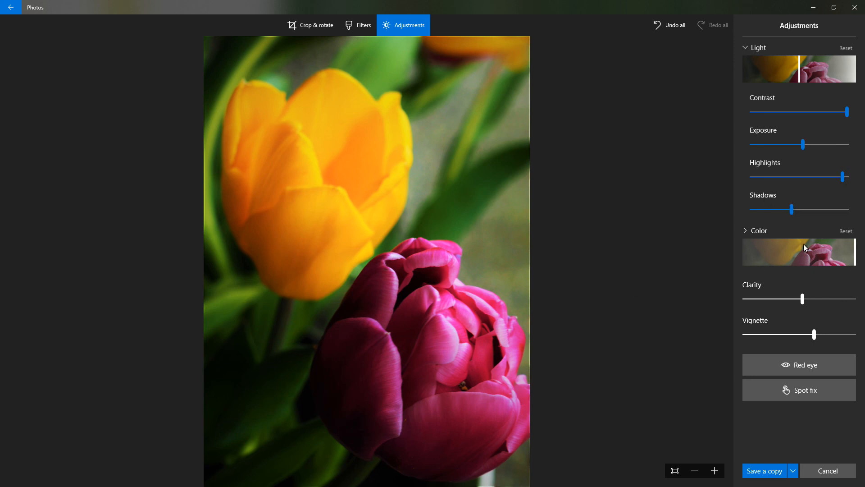
# - Set Contrast about halfway to maximum, Highlights about a third, Shadows slightly below neutral, and overall Color and Light slightly above neutral
pyautogui.moveTo(853, 264); pyautogui.dragTo(809, 266)
pyautogui.moveTo(847, 112); pyautogui.dragTo(825, 113)
pyautogui.moveTo(842, 182); pyautogui.dragTo(818, 185)
pyautogui.moveTo(794, 211); pyautogui.dragTo(790, 211)
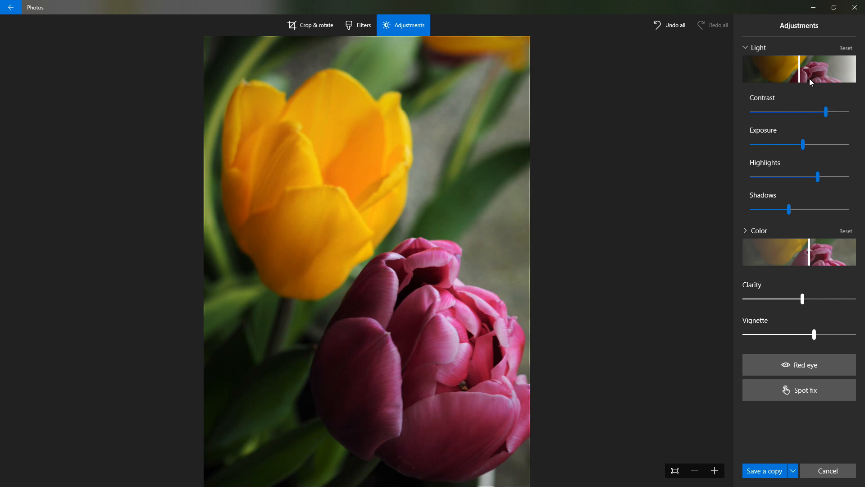
pyautogui.moveTo(799, 73)
pyautogui.mouseDown()
pyautogui.moveTo(815, 68)
pyautogui.moveTo(809, 72)
pyautogui.mouseUp()
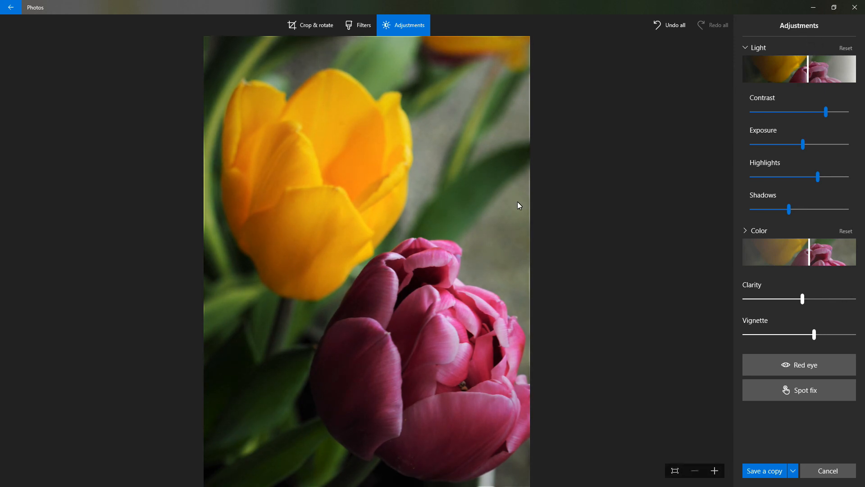